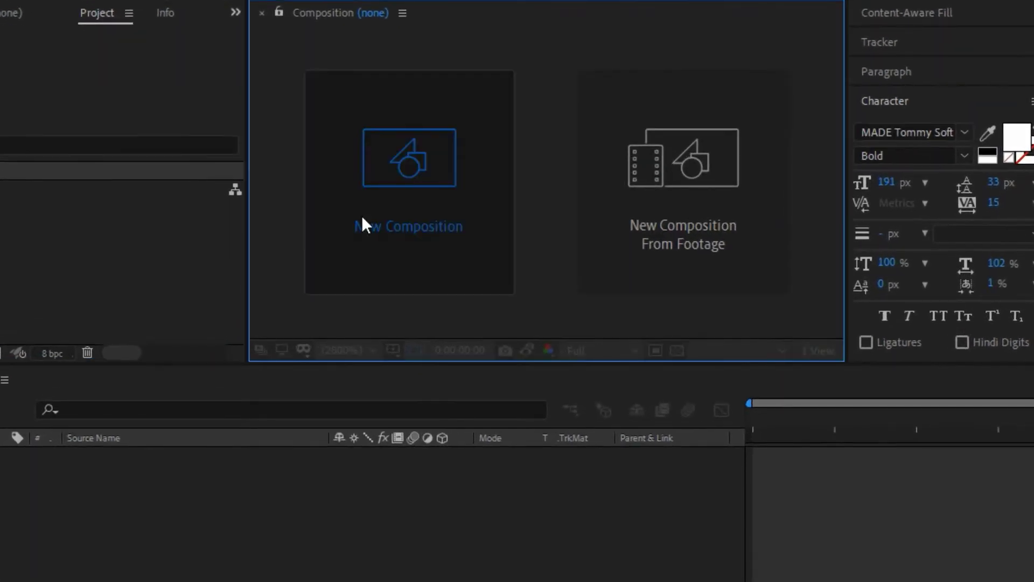
Create an 11-second HDTV 1080 29.97 composition and add a full-size orange solid as its background
{"action": "left_click", "coordinate": [362, 218]}
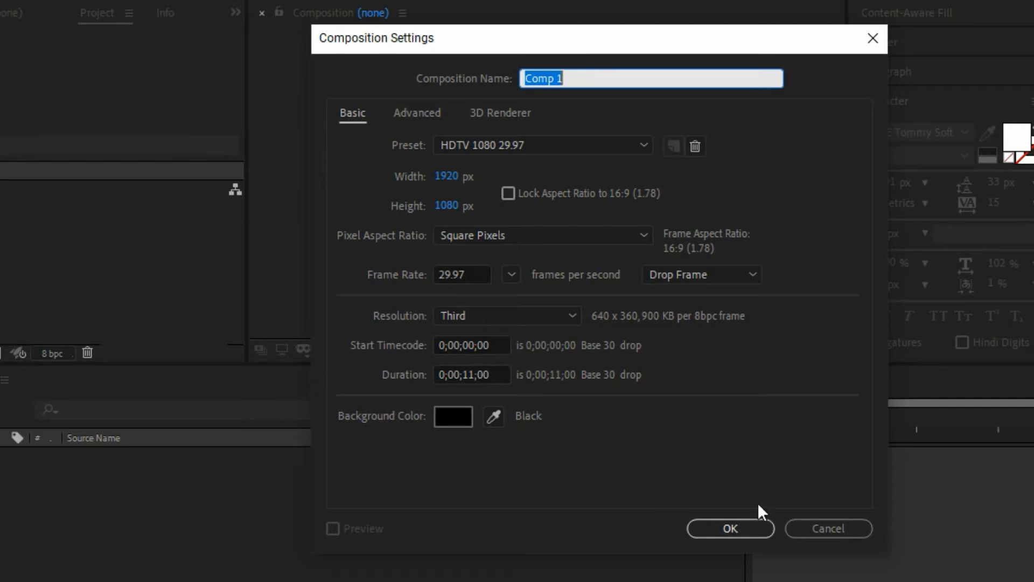
{"action": "left_click", "coordinate": [741, 526]}
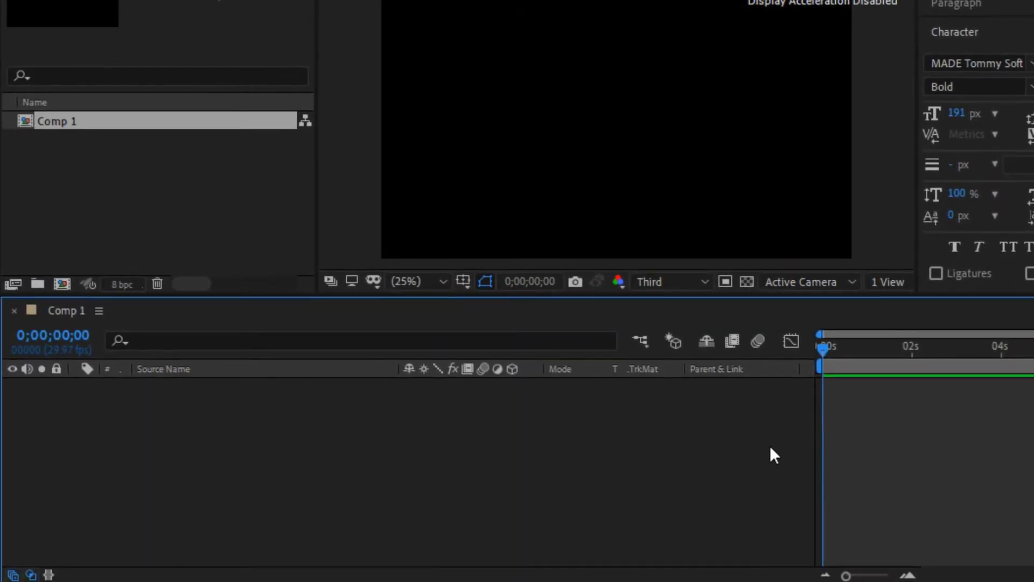
{"action": "right_click", "coordinate": [338, 483]}
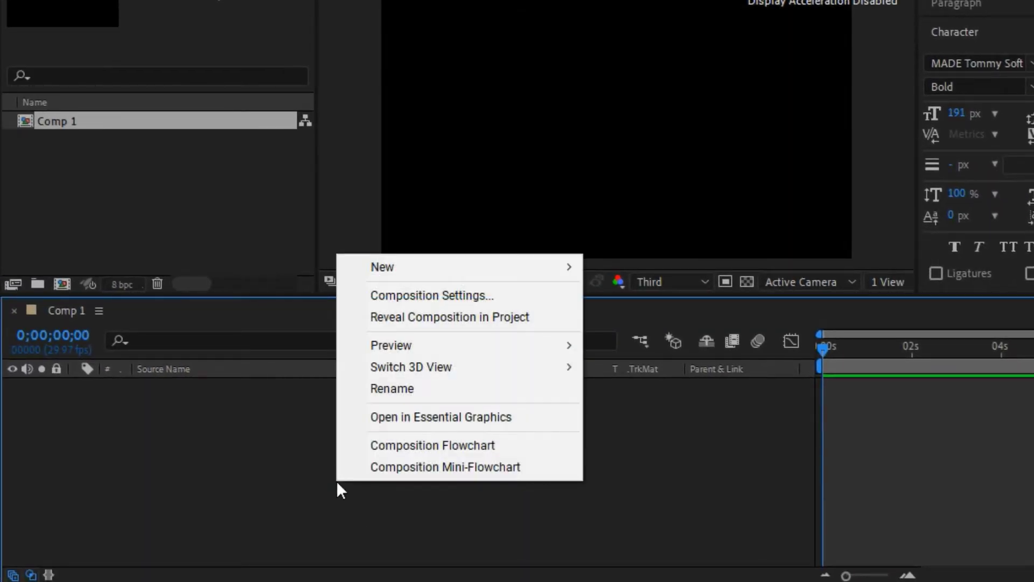
{"action": "mouse_move", "coordinate": [442, 264]}
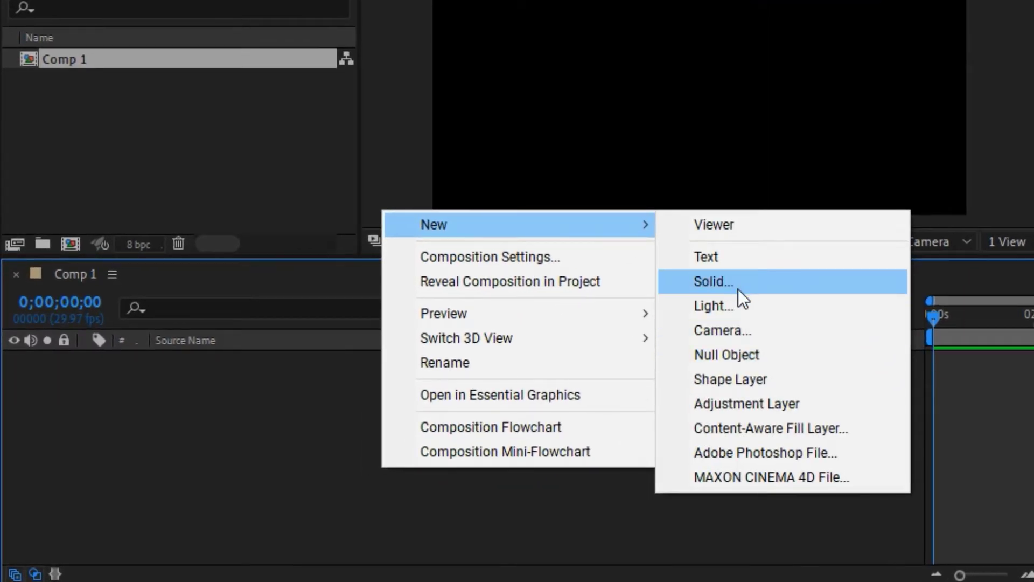
{"action": "left_click", "coordinate": [738, 289]}
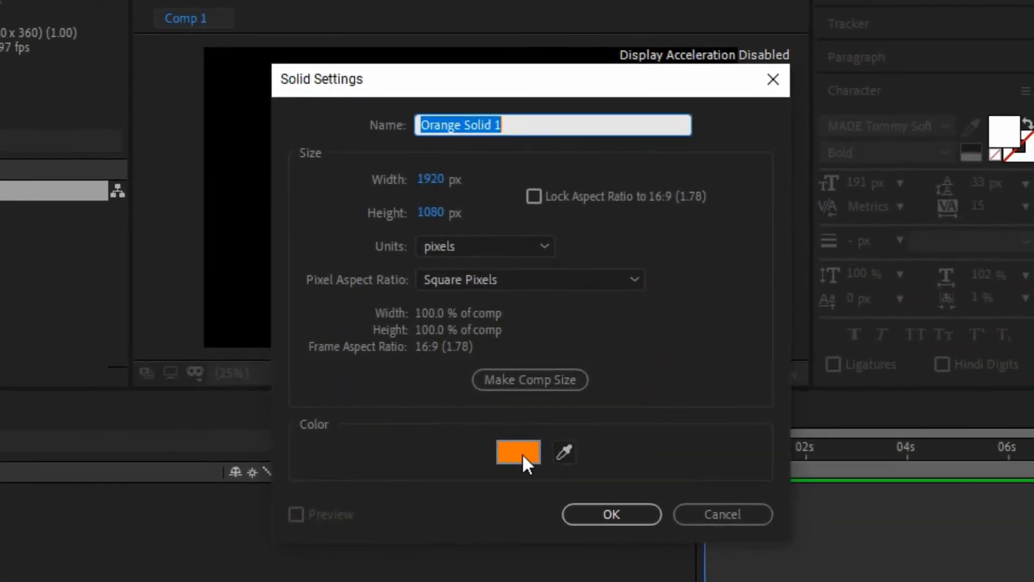
{"action": "left_click", "coordinate": [597, 519]}
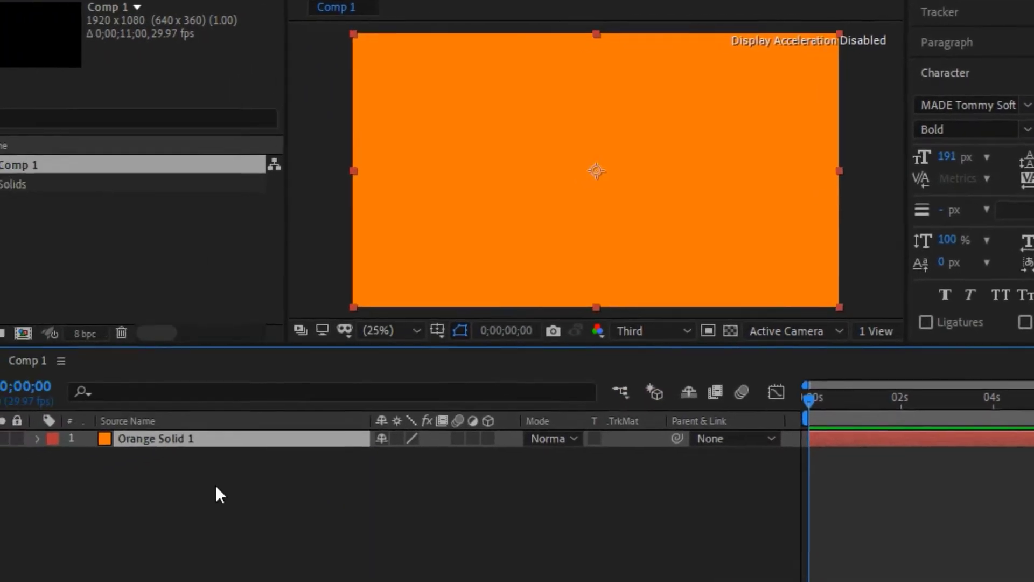
{"action": "left_click", "coordinate": [76, 550]}
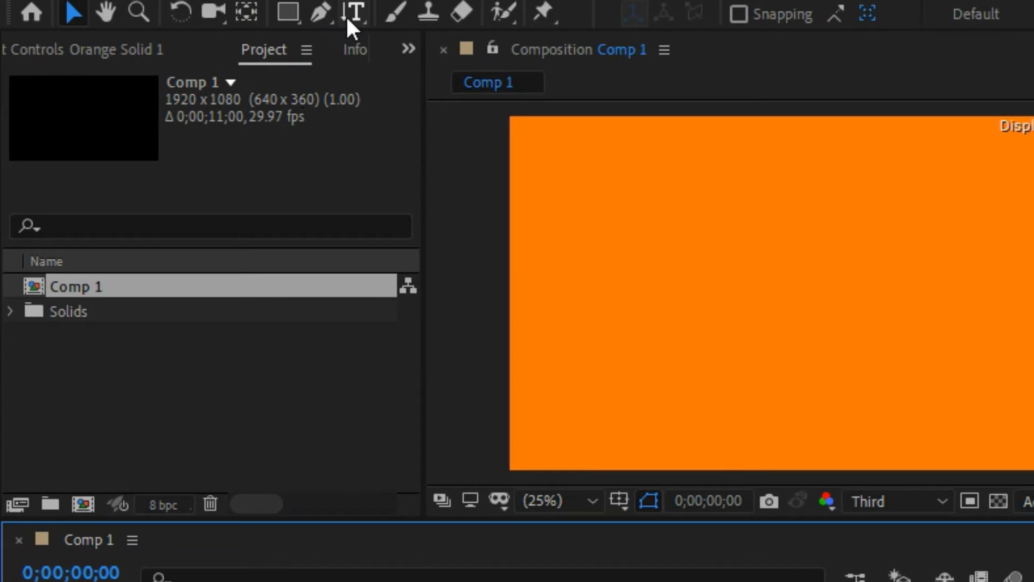
Add a vertical text layer stacking the digits 0 to 9 near the middle of the composition with the Vertical Type tool
{"action": "left_click", "coordinate": [346, 17]}
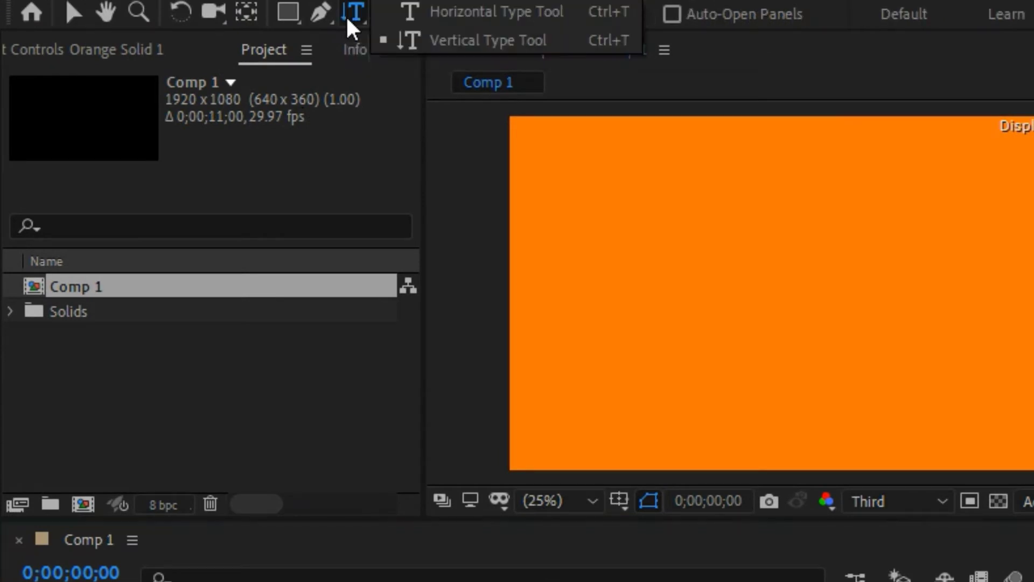
{"action": "left_click", "coordinate": [478, 21]}
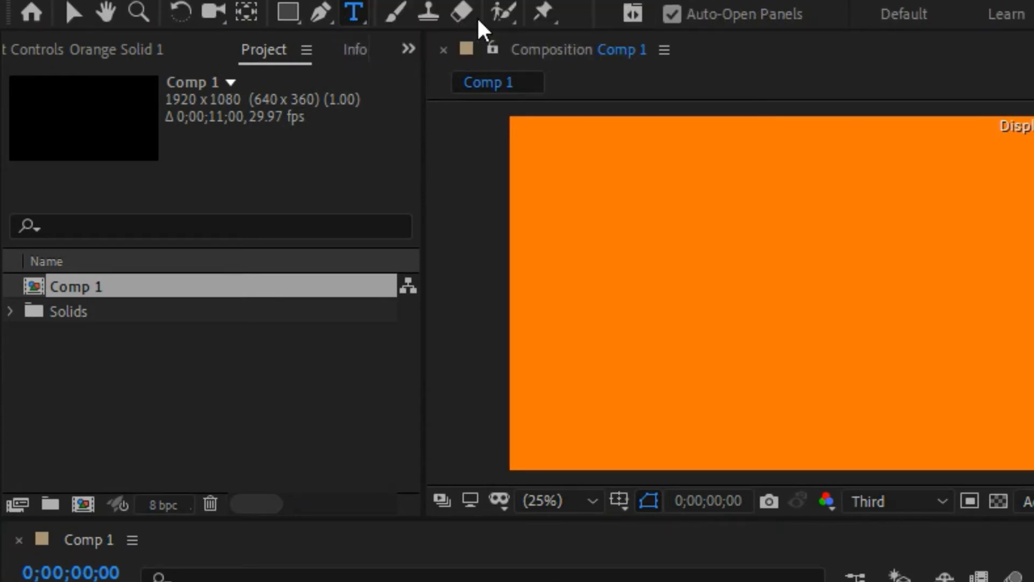
{"action": "left_click", "coordinate": [347, 11]}
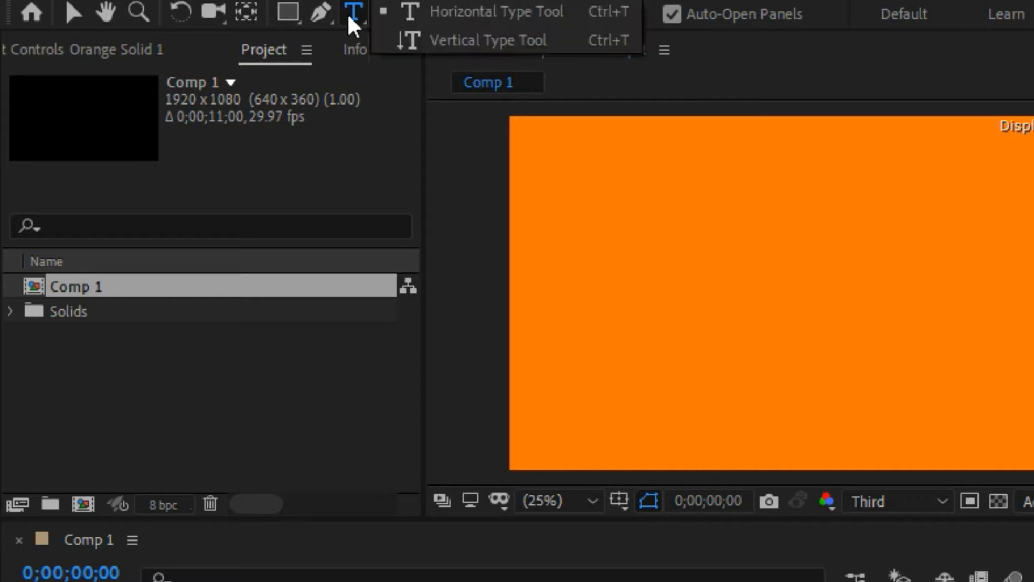
{"action": "left_click", "coordinate": [458, 40]}
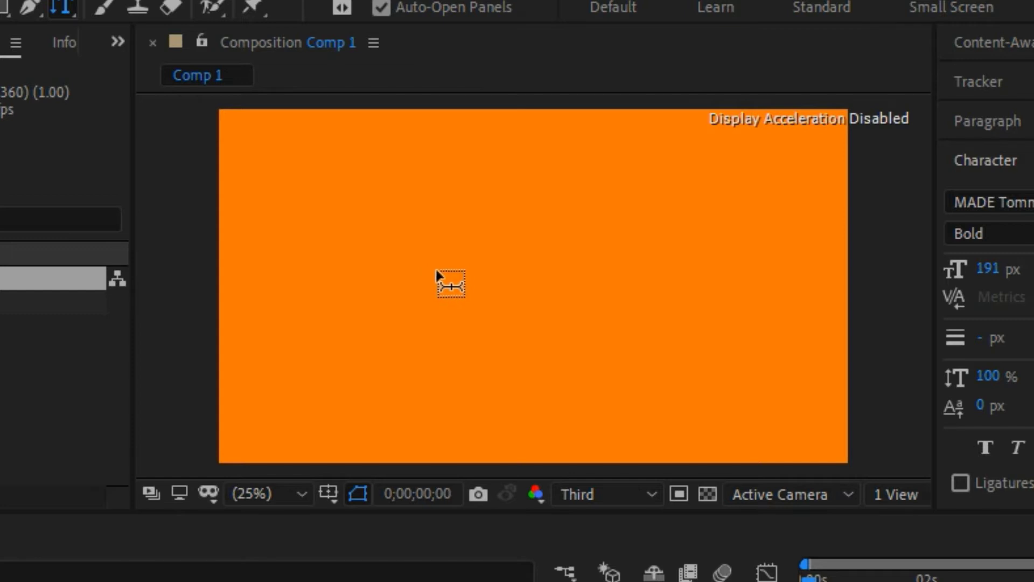
{"action": "left_click", "coordinate": [464, 279]}
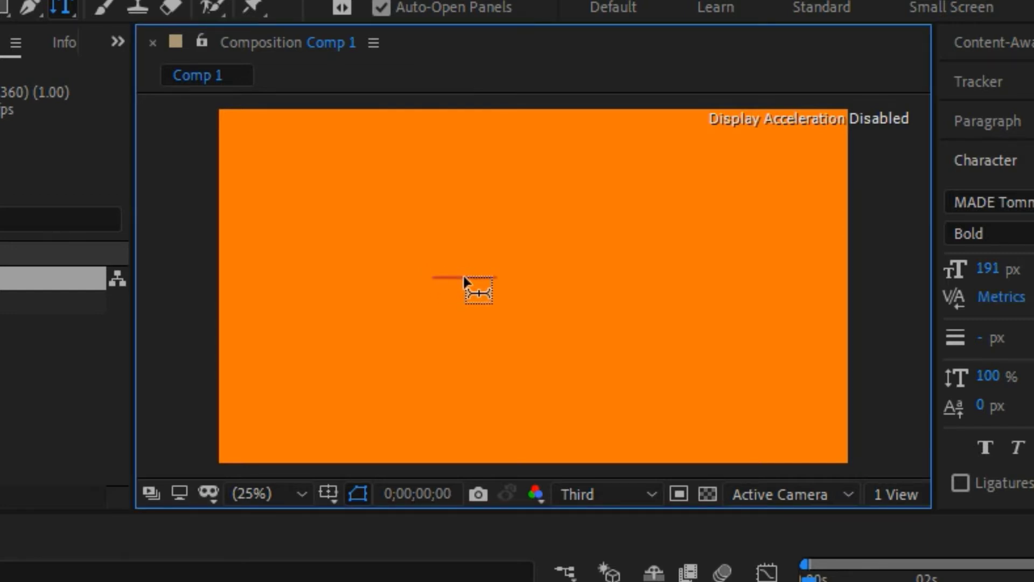
{"action": "type", "text": "1"}
{"action": "key", "text": "Return"}
{"action": "type", "text": "2"}
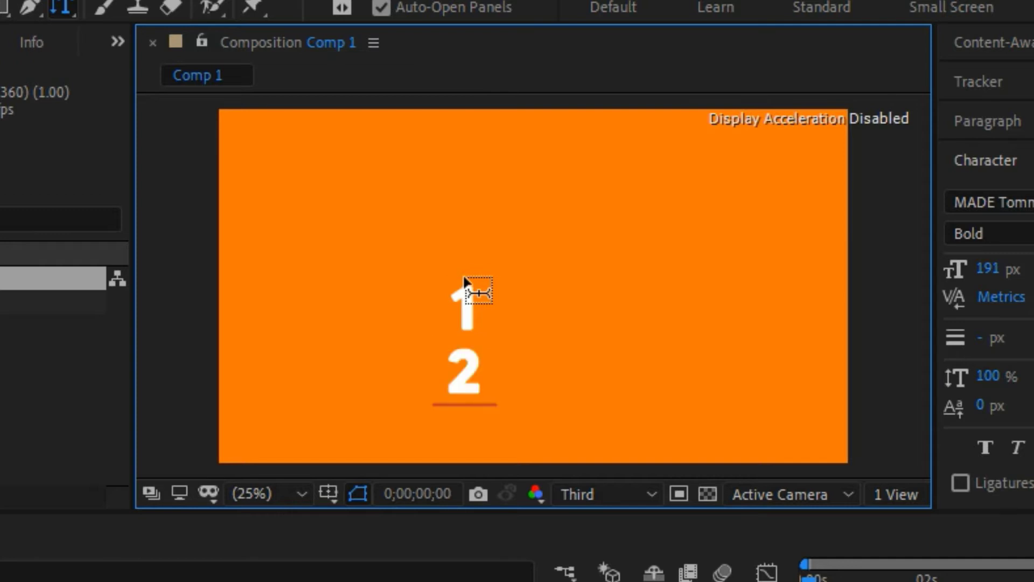
{"action": "key", "text": "Return"}
{"action": "type", "text": "3"}
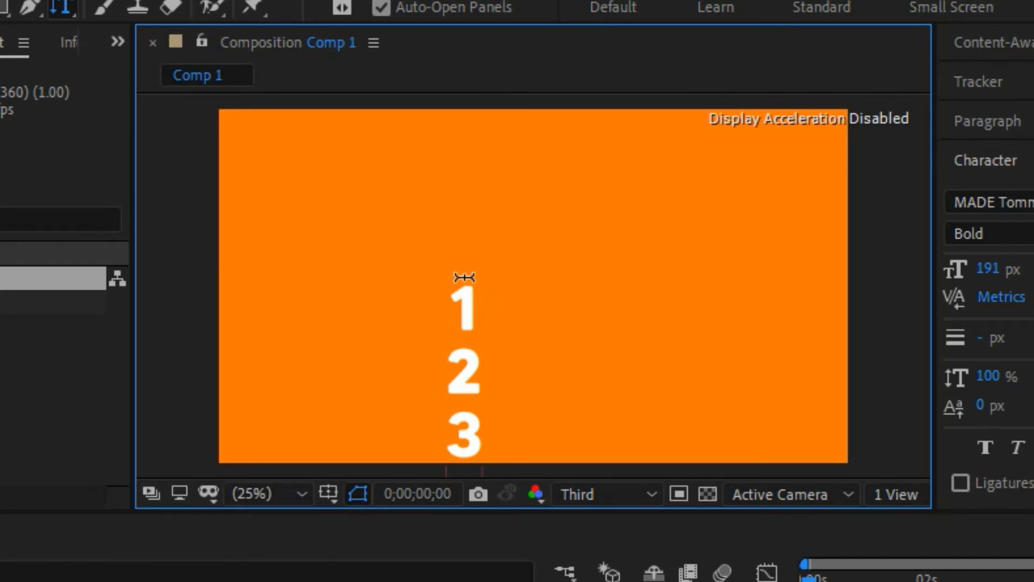
{"action": "left_click", "coordinate": [465, 278]}
{"action": "type", "text": "0"}
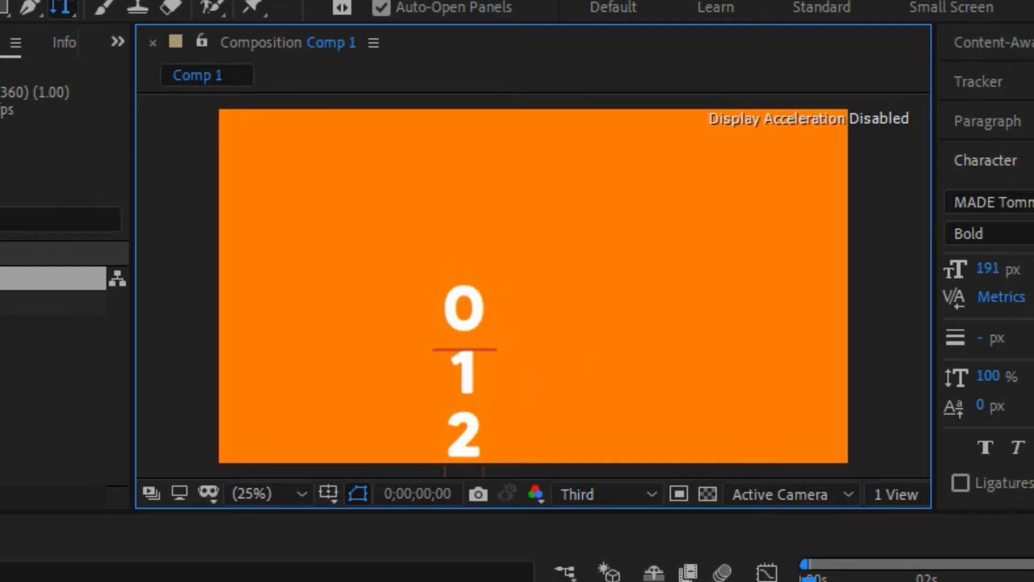
{"action": "key", "text": "Escape"}
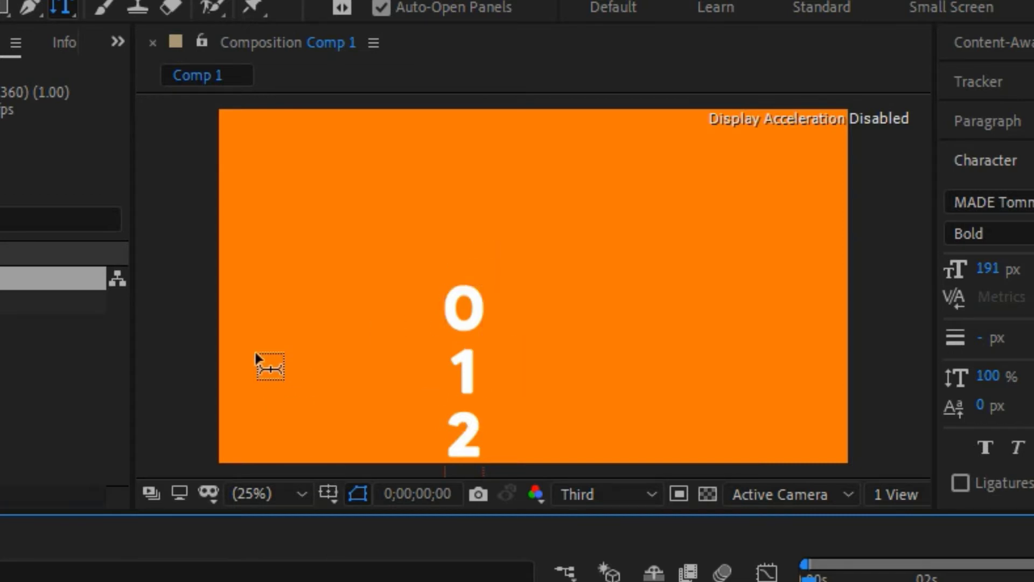
Show the rulers and place one horizontal guide through the 0 and four vertical guides that mark out digit columns
{"action": "key", "text": "ctrl+r"}
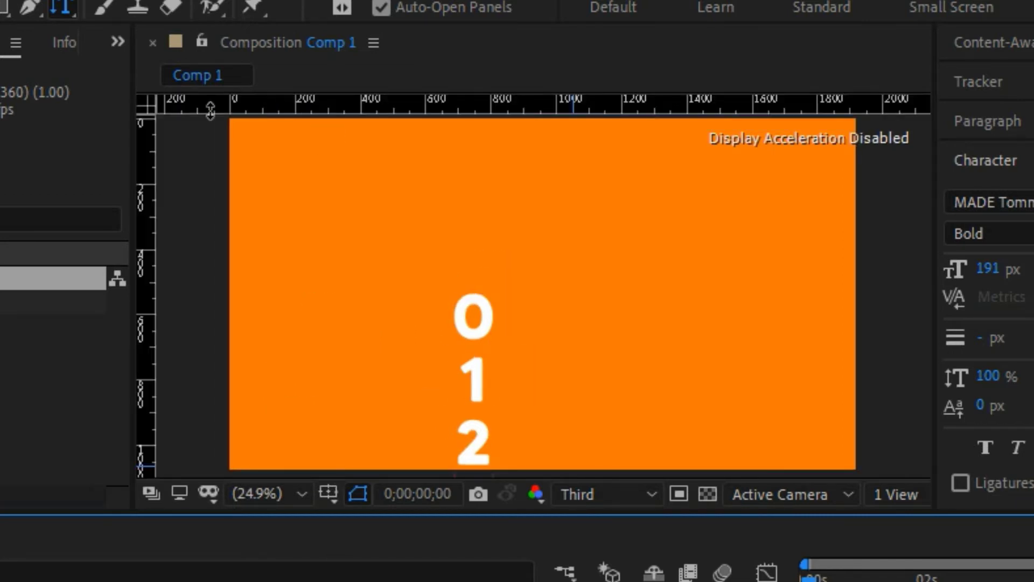
{"action": "left_click_drag", "start_coordinate": [317, 97], "coordinate": [328, 315]}
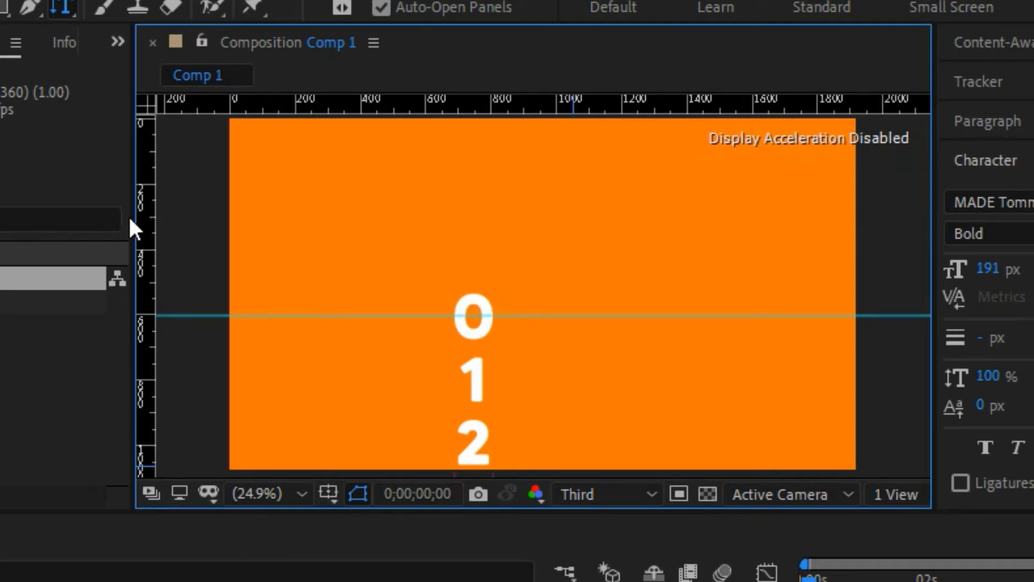
{"action": "left_click_drag", "start_coordinate": [142, 221], "coordinate": [446, 212]}
{"action": "left_click_drag", "start_coordinate": [150, 239], "coordinate": [501, 226]}
{"action": "left_click_drag", "start_coordinate": [144, 220], "coordinate": [558, 268]}
{"action": "left_click_drag", "start_coordinate": [146, 273], "coordinate": [614, 251]}
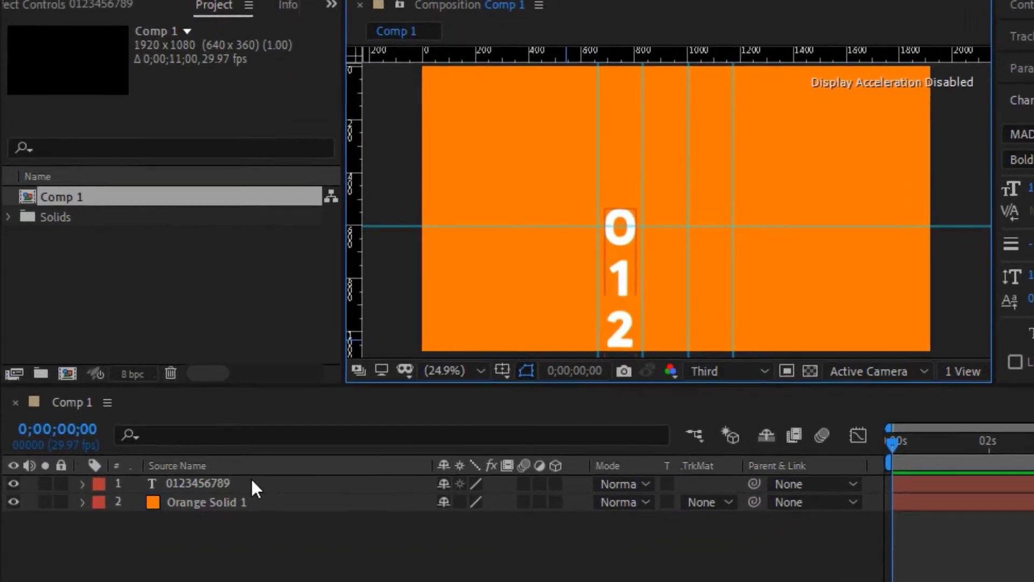
Reposition the digit text layer to 743.8, 427.7 so the horizontal guide runs between the 0 and the 1
{"action": "left_click", "coordinate": [252, 481]}
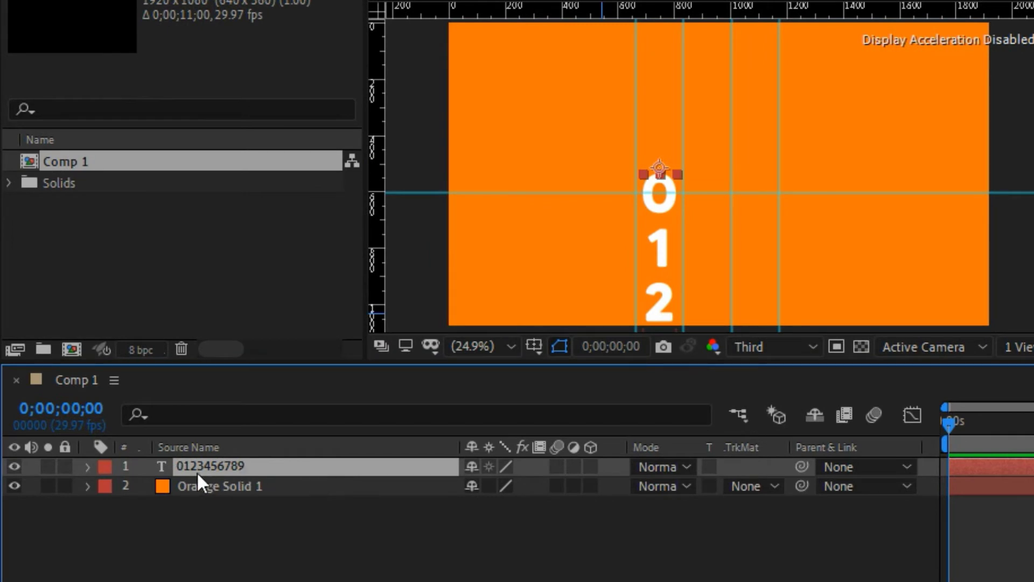
{"action": "key", "text": "p"}
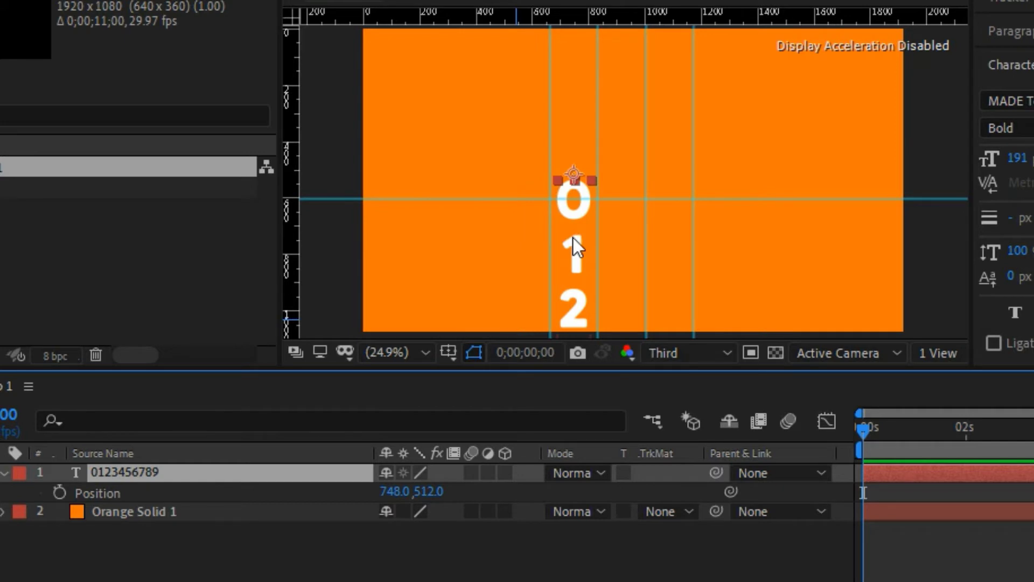
{"action": "left_click_drag", "start_coordinate": [573, 239], "coordinate": [573, 218]}
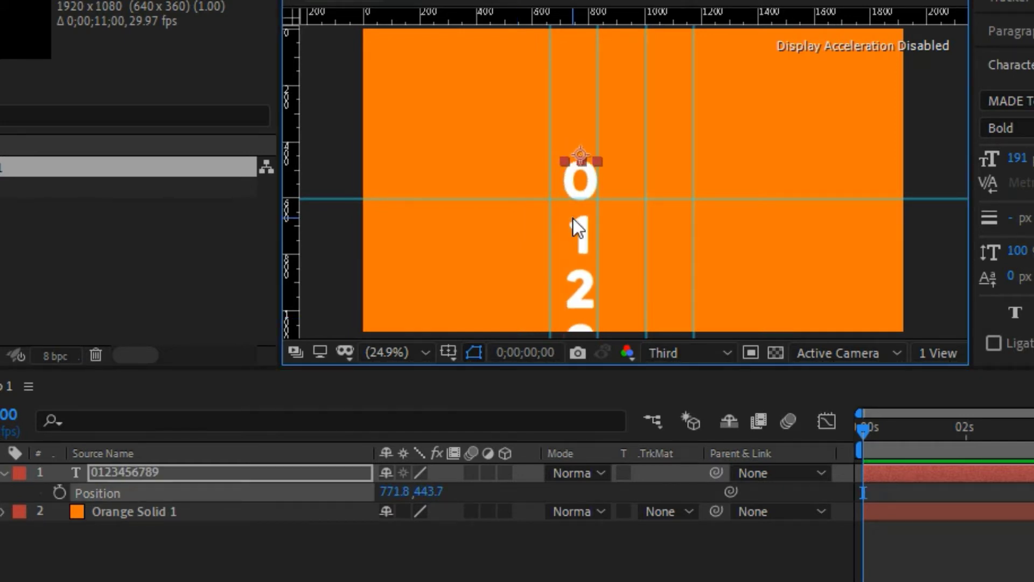
{"action": "key", "text": "Left"}
{"action": "key", "text": "Left"}
{"action": "key", "text": "Left"}
{"action": "key", "text": "Left"}
{"action": "key", "text": "Left"}
{"action": "key", "text": "Left"}
{"action": "key", "text": "Left"}
{"action": "key", "text": "Left"}
{"action": "key", "text": "Left"}
{"action": "key", "text": "Left"}
{"action": "key", "text": "Left"}
{"action": "key", "text": "Left"}
{"action": "key", "text": "Left"}
{"action": "key", "text": "Left"}
{"action": "key", "text": "Left"}
{"action": "key", "text": "Left"}
{"action": "key", "text": "Left"}
{"action": "key", "text": "Left"}
{"action": "key", "text": "Left"}
{"action": "key", "text": "Left"}
{"action": "key", "text": "Left"}
{"action": "key", "text": "Left"}
{"action": "key", "text": "Left"}
{"action": "key", "text": "Left"}
{"action": "key", "text": "Left"}
{"action": "key", "text": "Left"}
{"action": "key", "text": "Left"}
{"action": "key", "text": "Left"}
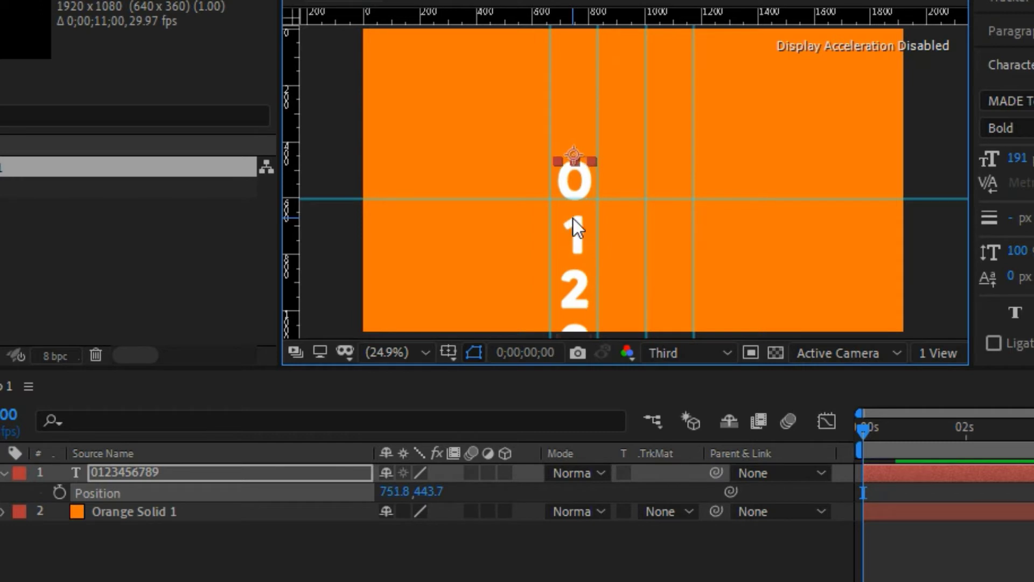
{"action": "key", "text": "Up"}
{"action": "key", "text": "Up"}
{"action": "key", "text": "Up"}
{"action": "key", "text": "Up"}
{"action": "key", "text": "Up"}
{"action": "key", "text": "Up"}
{"action": "key", "text": "Up"}
{"action": "key", "text": "Up"}
{"action": "key", "text": "Up"}
{"action": "key", "text": "Up"}
{"action": "key", "text": "Up"}
{"action": "key", "text": "Up"}
{"action": "key", "text": "Up"}
{"action": "key", "text": "Up"}
{"action": "key", "text": "Up"}
{"action": "key", "text": "Up"}
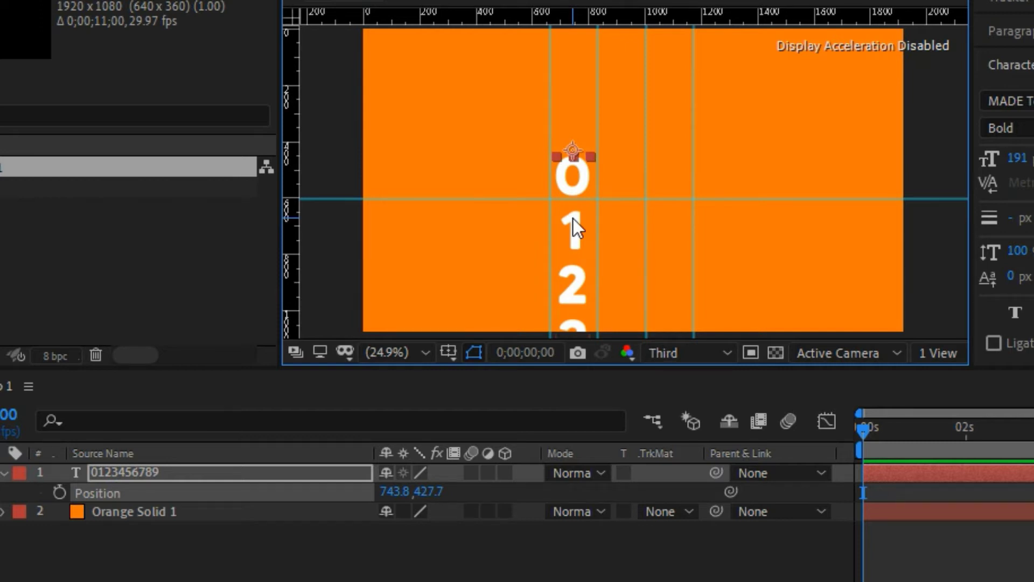
Keyframe the digit layer's Position at the start and at 0;00;03;29, setting the end Position to 743.8, -336.3
{"action": "left_click", "coordinate": [60, 492]}
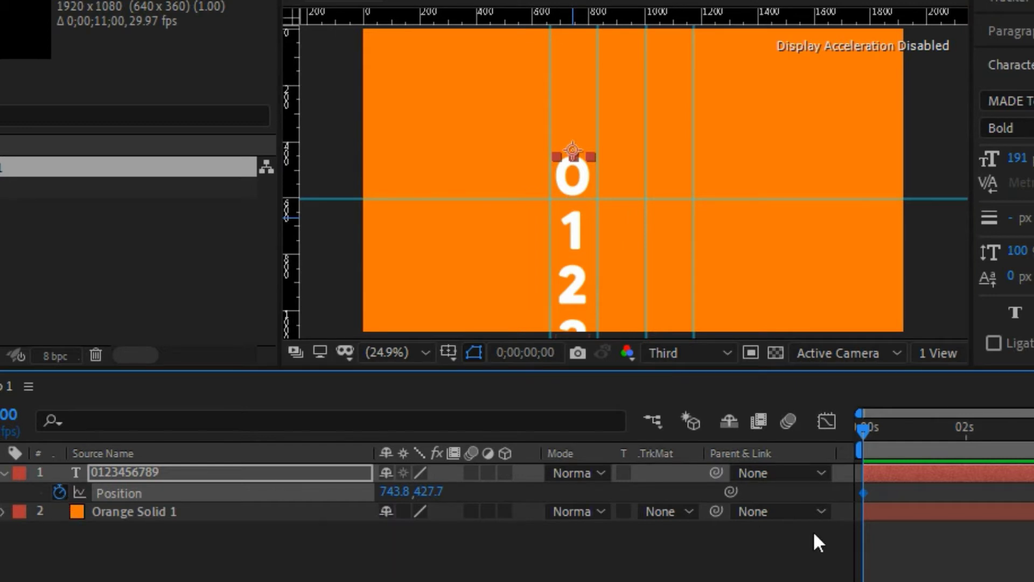
{"action": "key", "text": "End"}
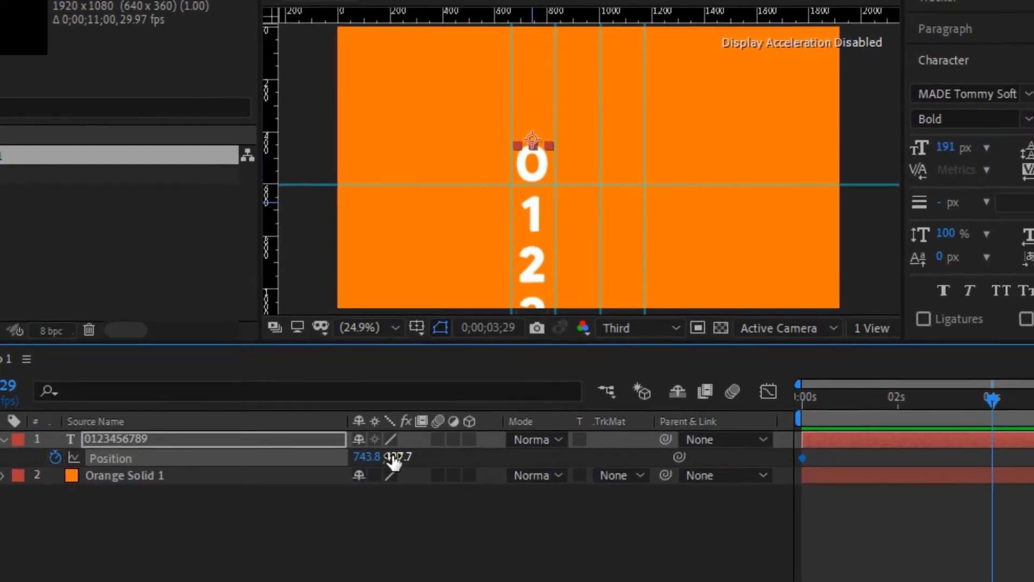
{"action": "left_click_drag", "start_coordinate": [389, 456], "coordinate": [239, 481]}
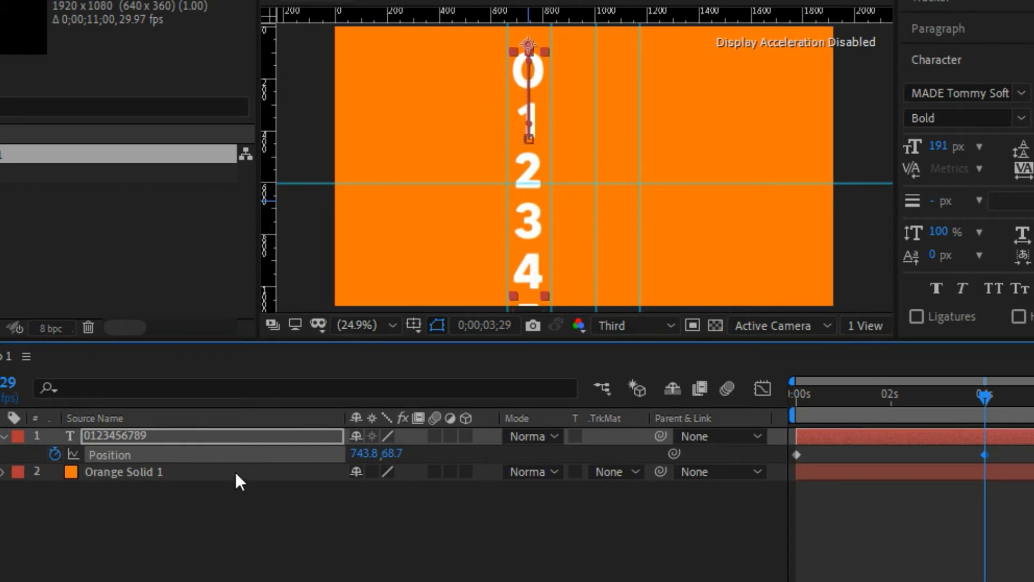
{"action": "left_click_drag", "start_coordinate": [394, 457], "coordinate": [5, 445]}
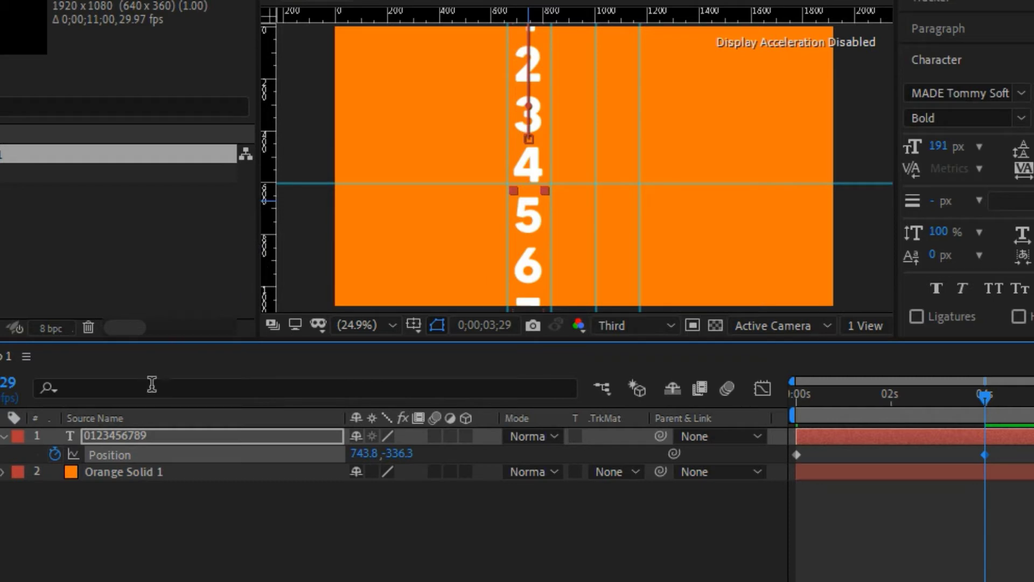
Duplicate the animated digit layer and move the copy into the second guide column at 912.8, -337.5
{"action": "left_click", "coordinate": [161, 433]}
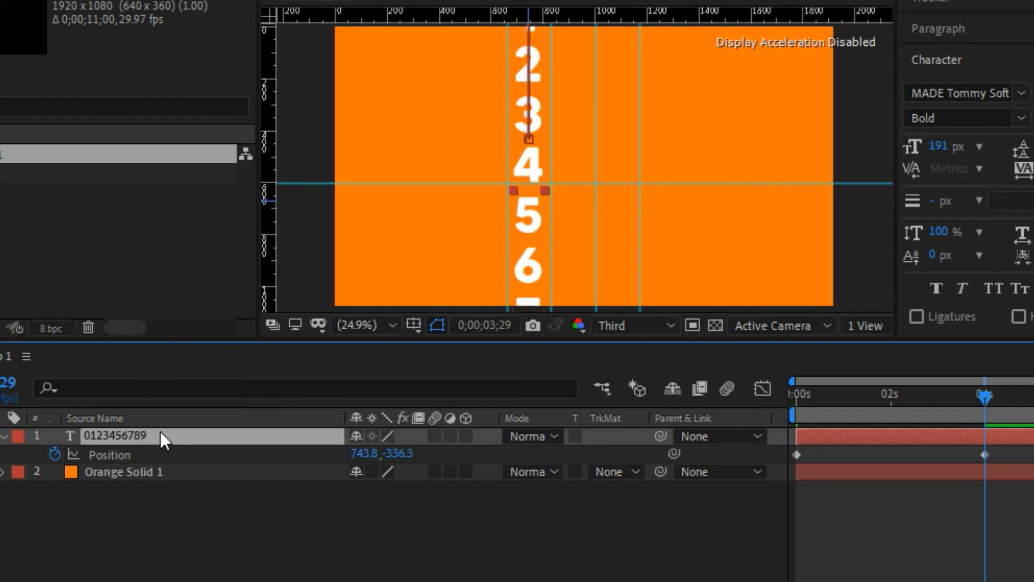
{"action": "key", "text": "ctrl+d"}
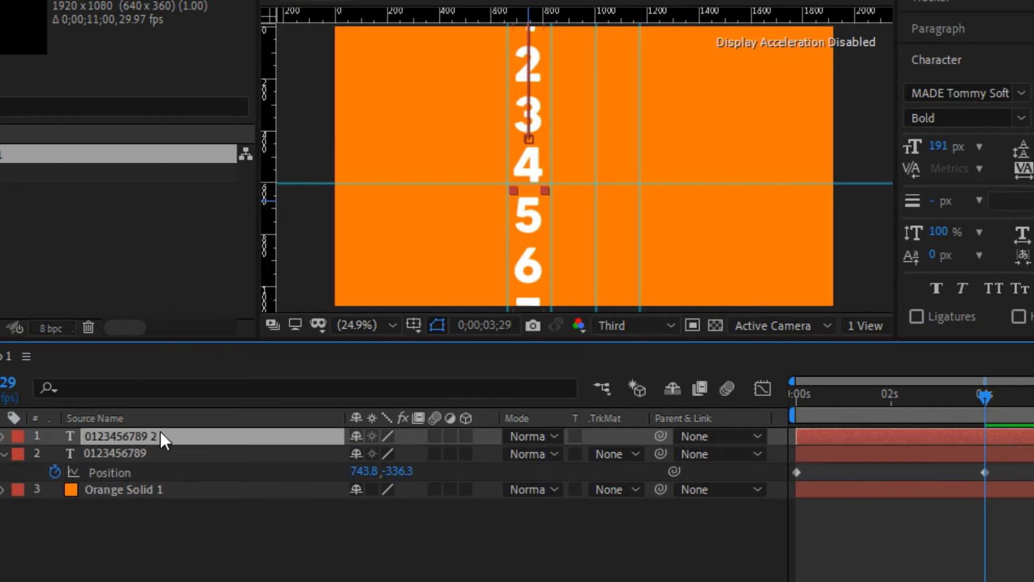
{"action": "left_click", "coordinate": [516, 197]}
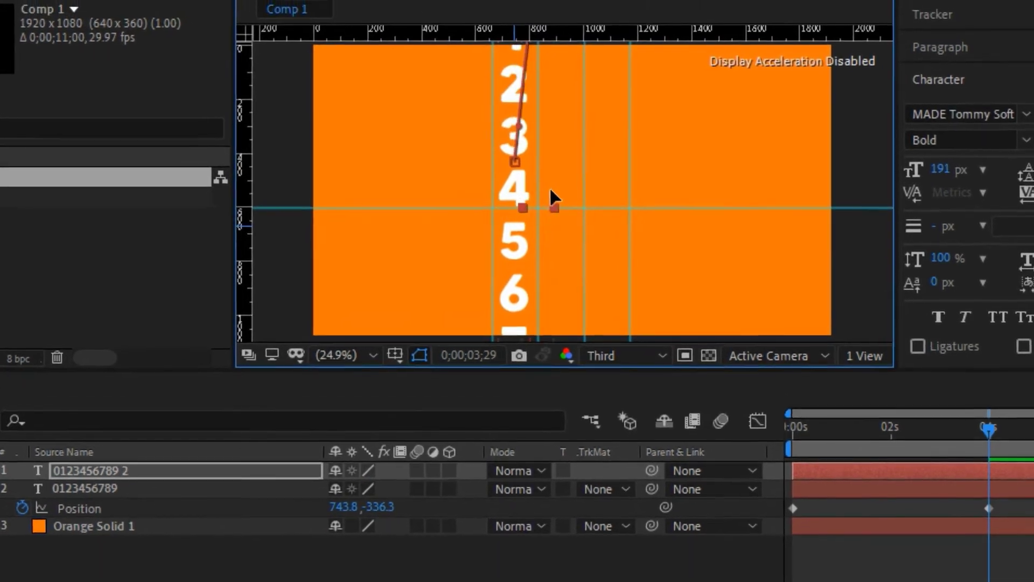
{"action": "left_click_drag", "start_coordinate": [550, 186], "coordinate": [569, 196]}
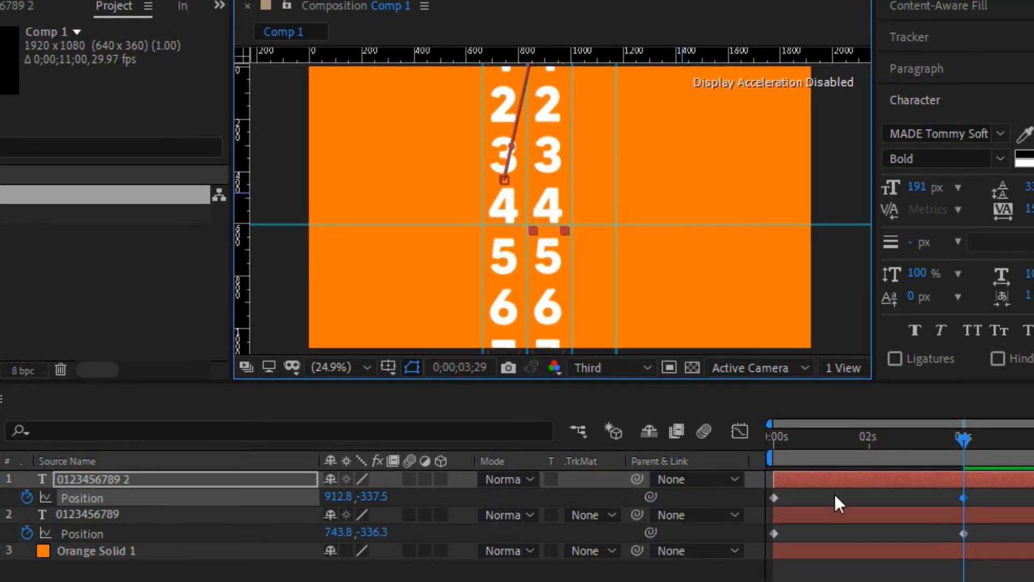
Delete both Position keyframes from the duplicated digit layer at the top of the layer stack
{"action": "left_click", "coordinate": [964, 497]}
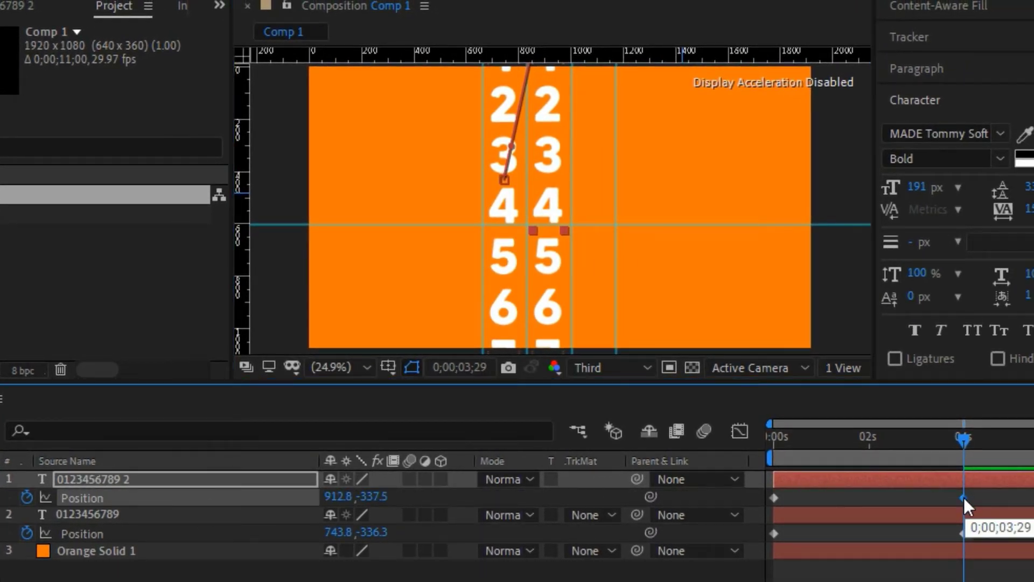
{"action": "key", "text": "Delete"}
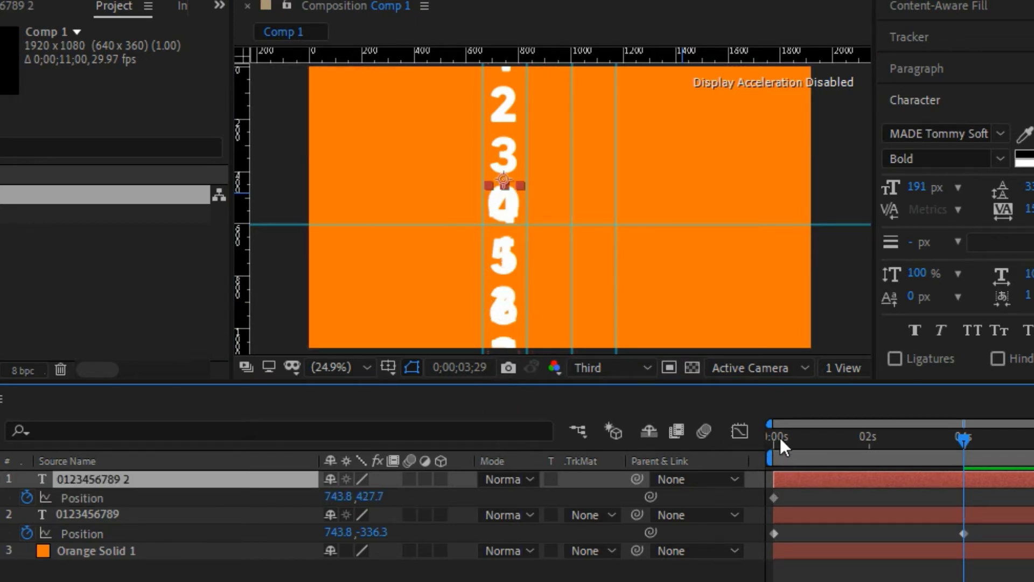
{"action": "left_click", "coordinate": [774, 496]}
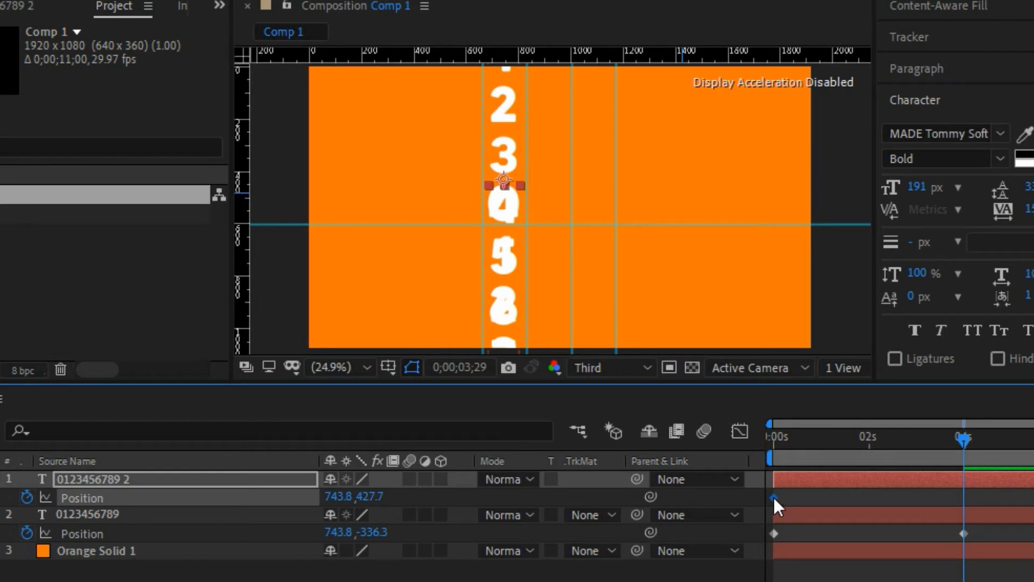
{"action": "key", "text": "Delete"}
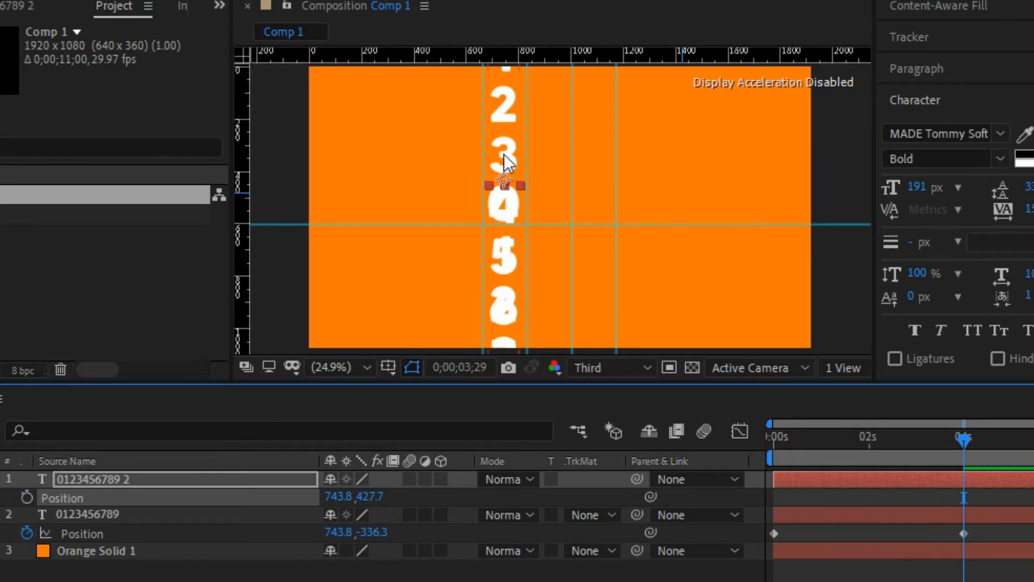
Move the duplicated digit column between the second and third vertical guides, at Position 916.8, 431.8
{"action": "left_click_drag", "start_coordinate": [503, 151], "coordinate": [552, 167]}
{"action": "key", "text": "ctrl+z"}
{"action": "left_click_drag", "start_coordinate": [503, 258], "coordinate": [548, 266]}
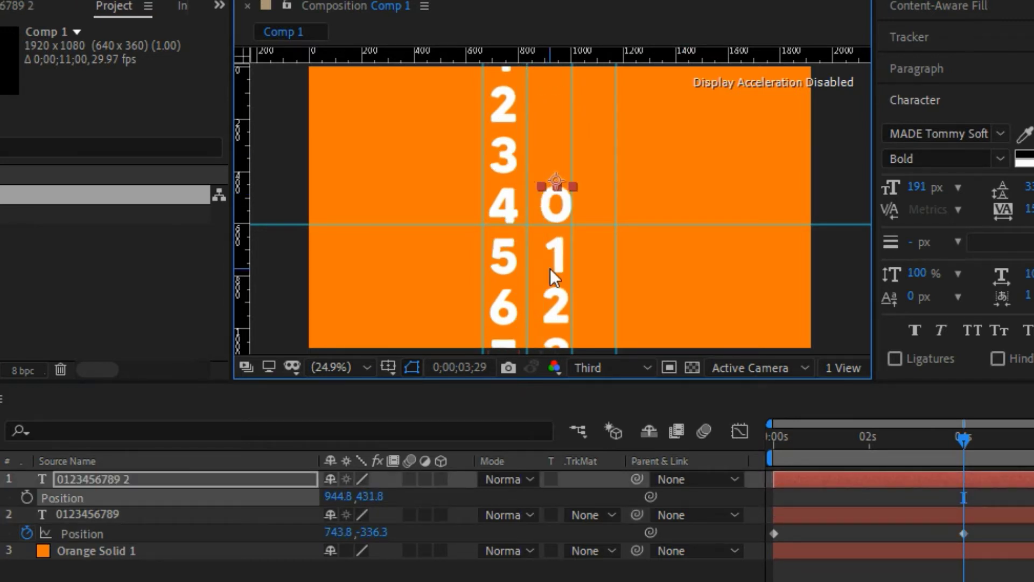
{"action": "key", "text": "Left"}
{"action": "key", "text": "Left"}
{"action": "key", "text": "Left"}
{"action": "key", "text": "Left"}
{"action": "key", "text": "Left"}
{"action": "key", "text": "Left"}
{"action": "key", "text": "Left"}
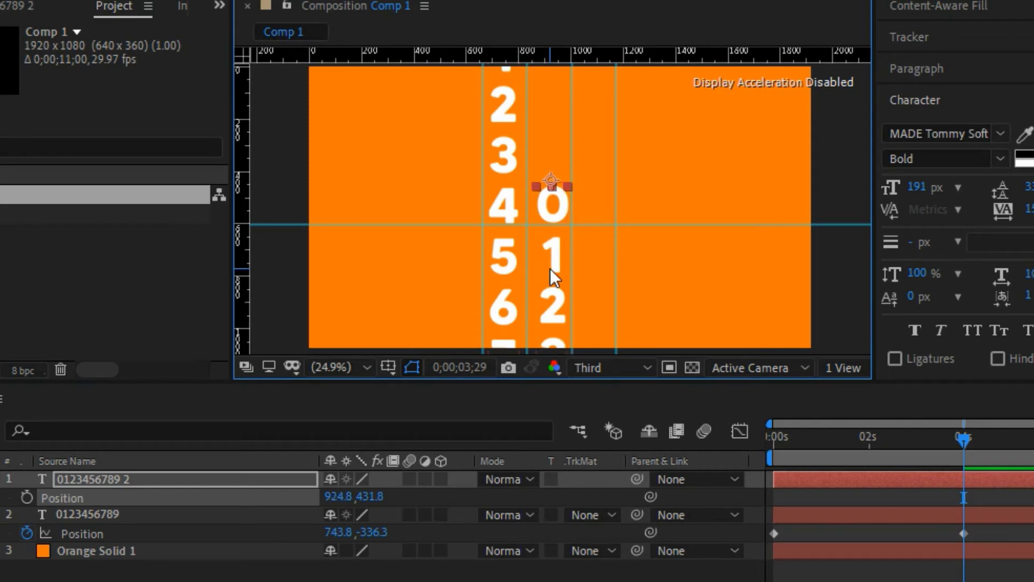
{"action": "key", "text": "Left"}
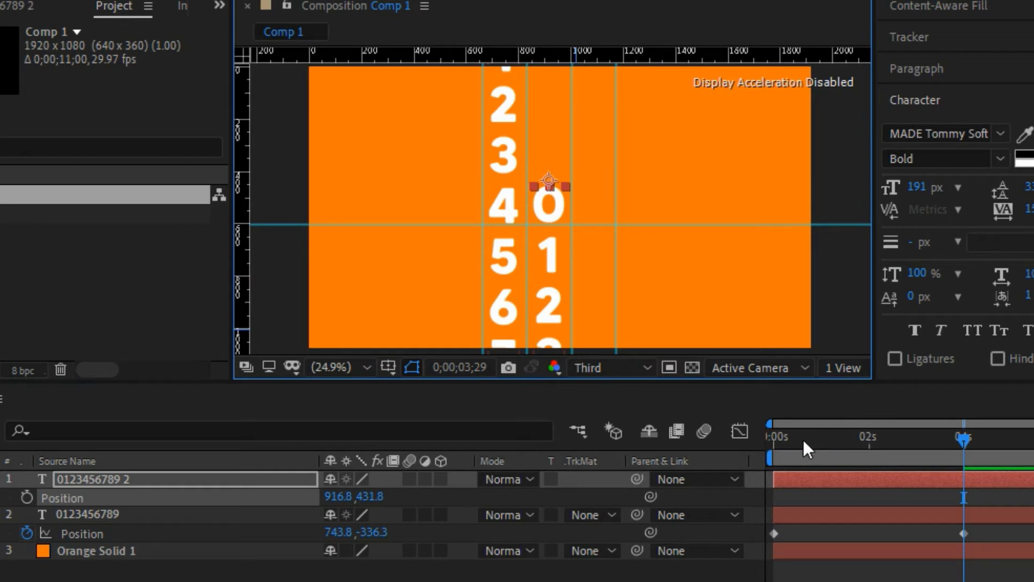
Keyframe the second digit column's Position at the start and at 0;00;03;29, setting the end Position to 916.8, -1114.2
{"action": "left_click", "coordinate": [775, 441]}
{"action": "left_click", "coordinate": [770, 444]}
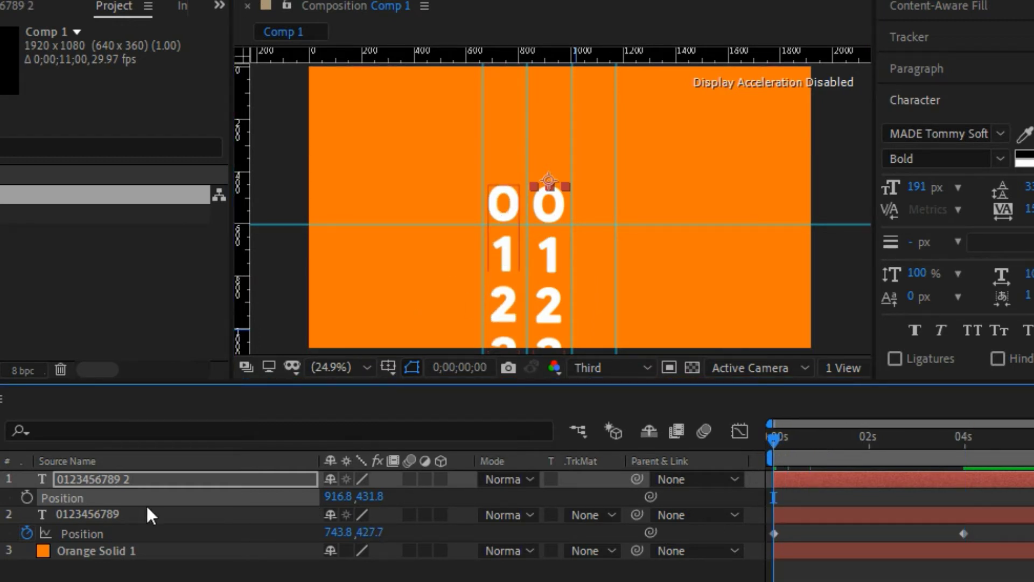
{"action": "left_click", "coordinate": [26, 497]}
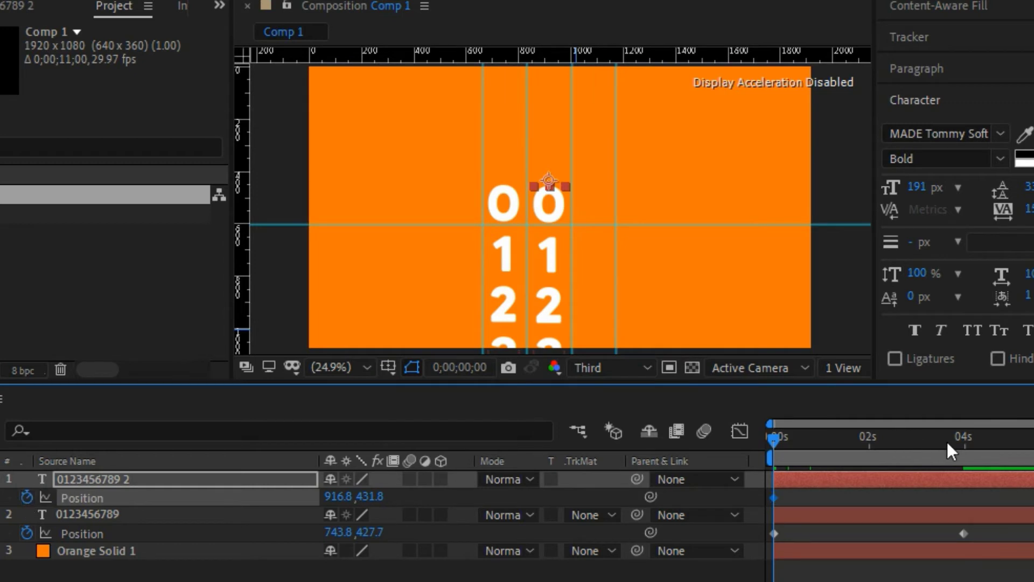
{"action": "left_click", "coordinate": [964, 438]}
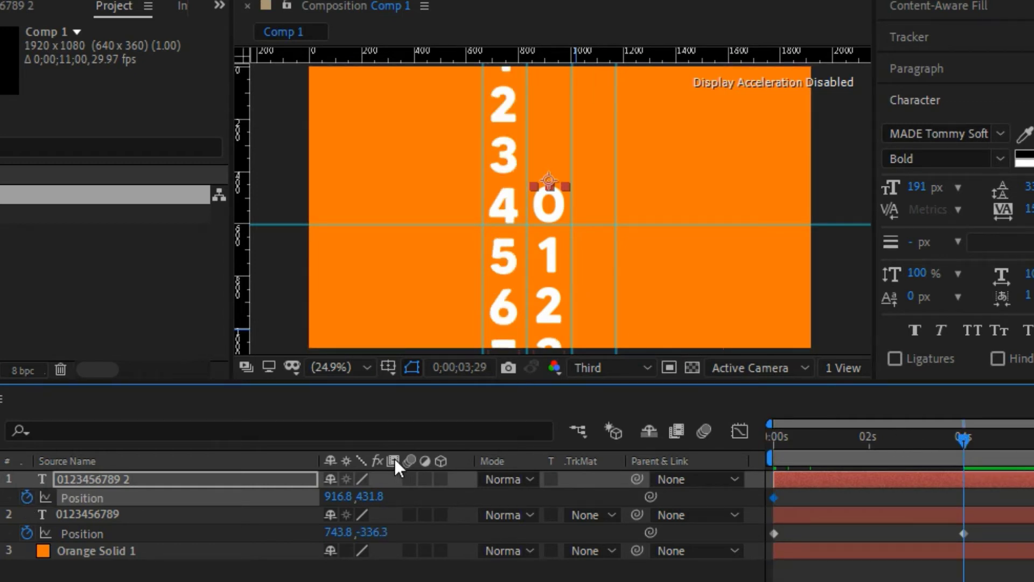
{"action": "left_click_drag", "start_coordinate": [370, 504], "coordinate": [72, 431]}
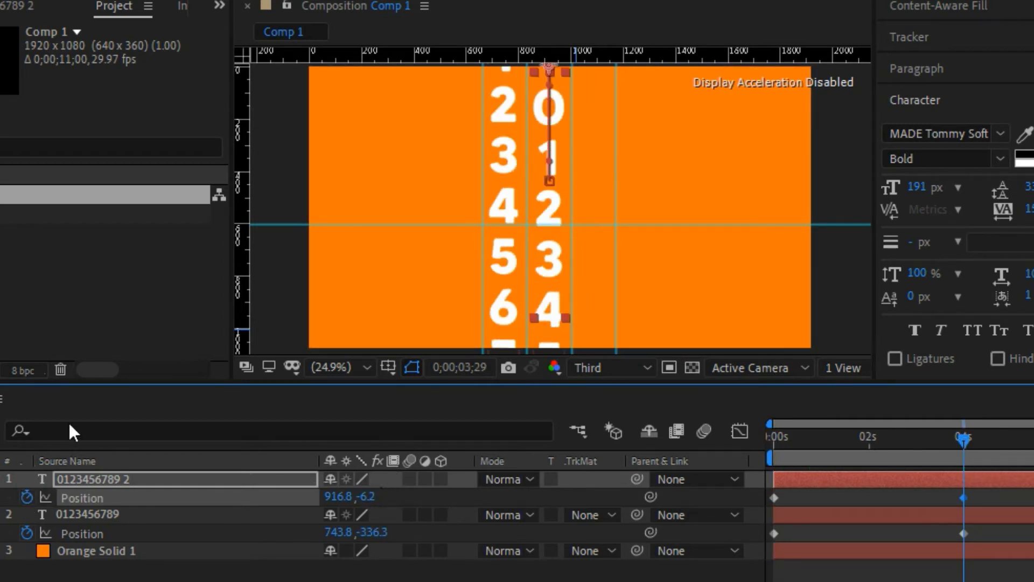
{"action": "left_click_drag", "start_coordinate": [358, 496], "coordinate": [144, 501]}
{"action": "left_click_drag", "start_coordinate": [386, 498], "coordinate": [109, 499]}
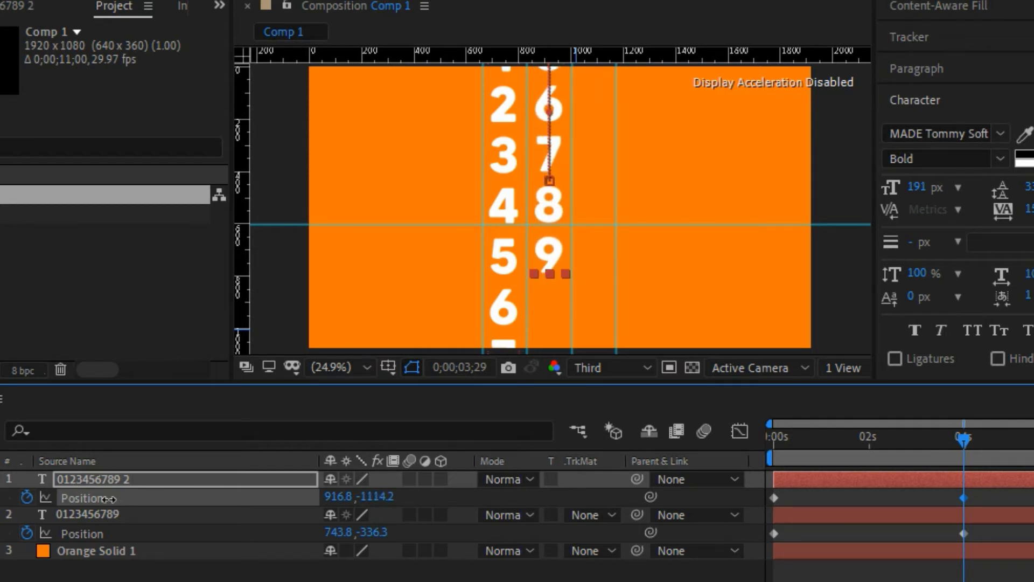
{"action": "key", "text": "F2"}
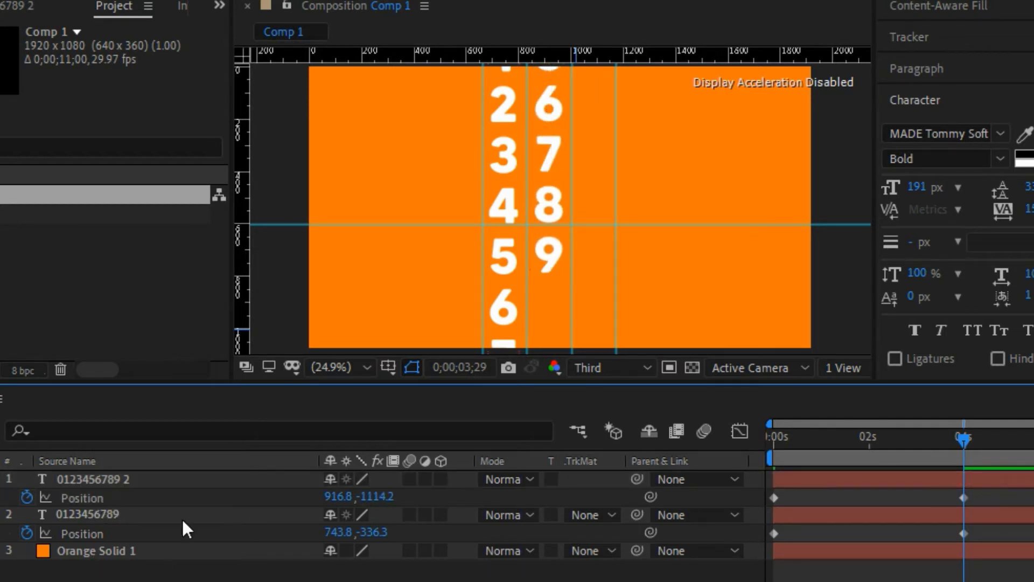
Duplicate the second digit column and move the copy's end Position into the third guide column at 1084.8, -1114.2
{"action": "left_click", "coordinate": [187, 483]}
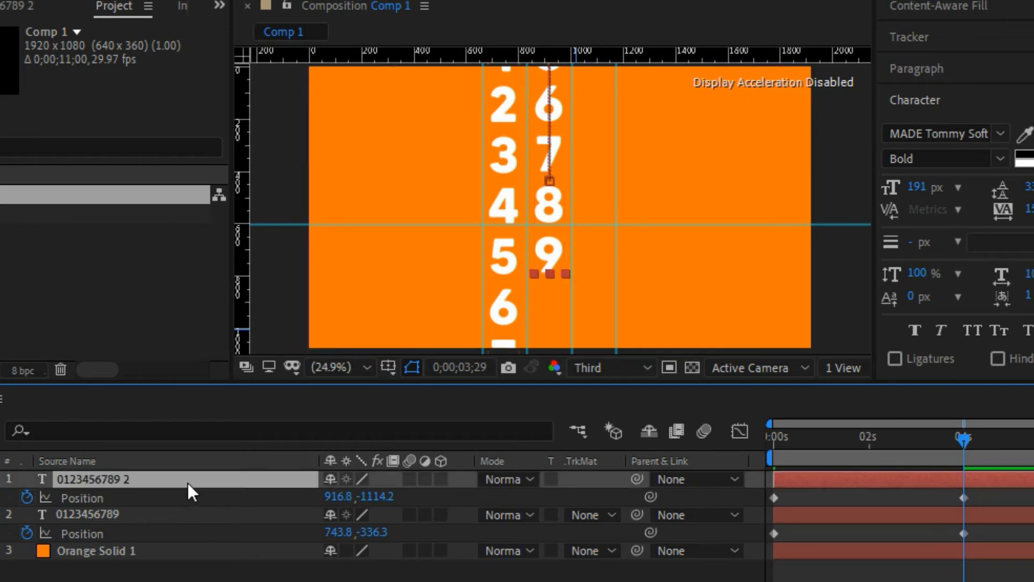
{"action": "key", "text": "ctrl+d"}
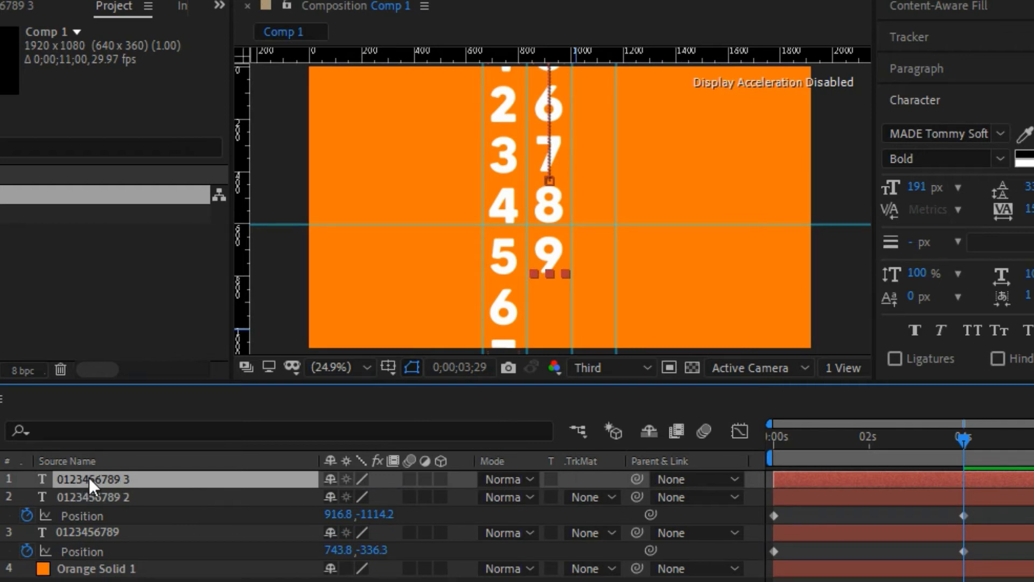
{"action": "left_click", "coordinate": [26, 497]}
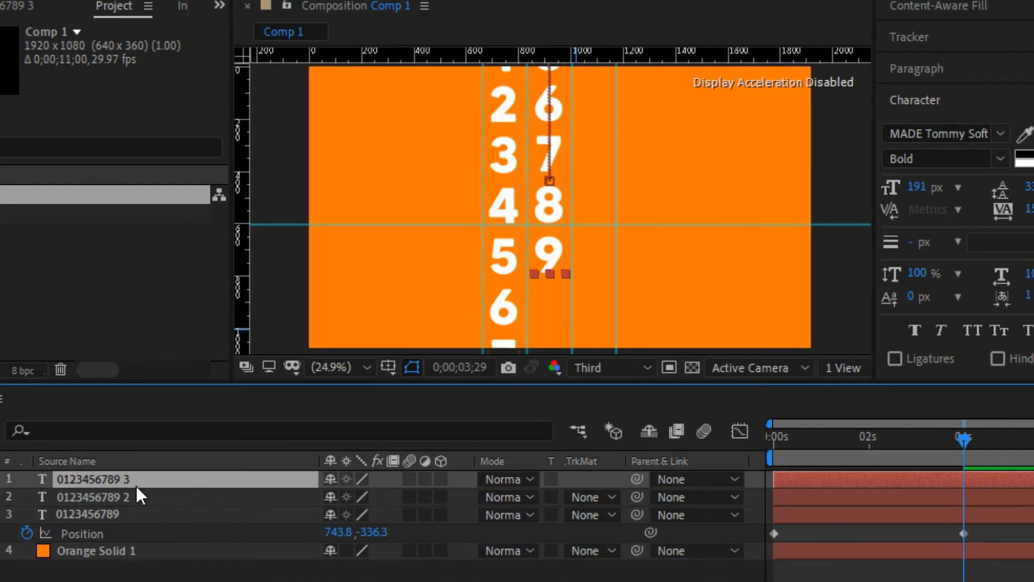
{"action": "key", "text": "p"}
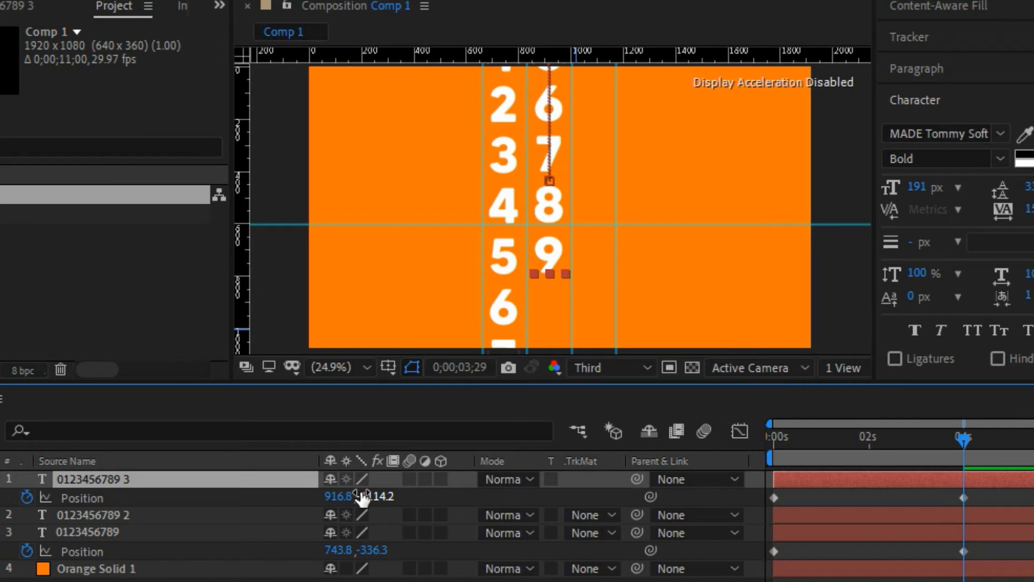
{"action": "left_click_drag", "start_coordinate": [362, 498], "coordinate": [343, 501]}
{"action": "left_click_drag", "start_coordinate": [341, 499], "coordinate": [536, 513]}
Replace the third digit column's start Position keyframe with a new one at 0;00;00;00 set to 1084.8, 433.8
{"action": "left_click", "coordinate": [835, 438]}
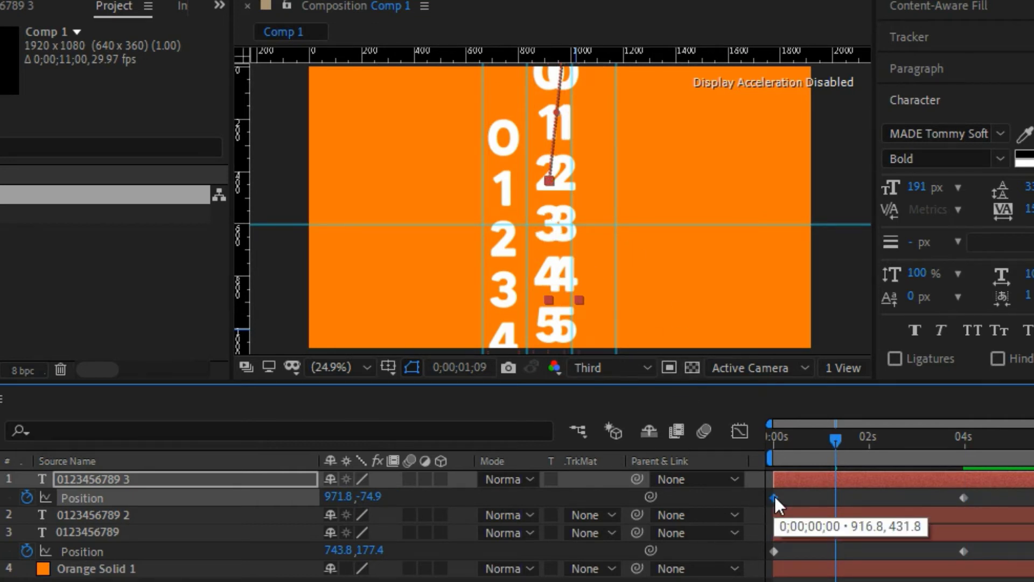
{"action": "key", "text": "Delete"}
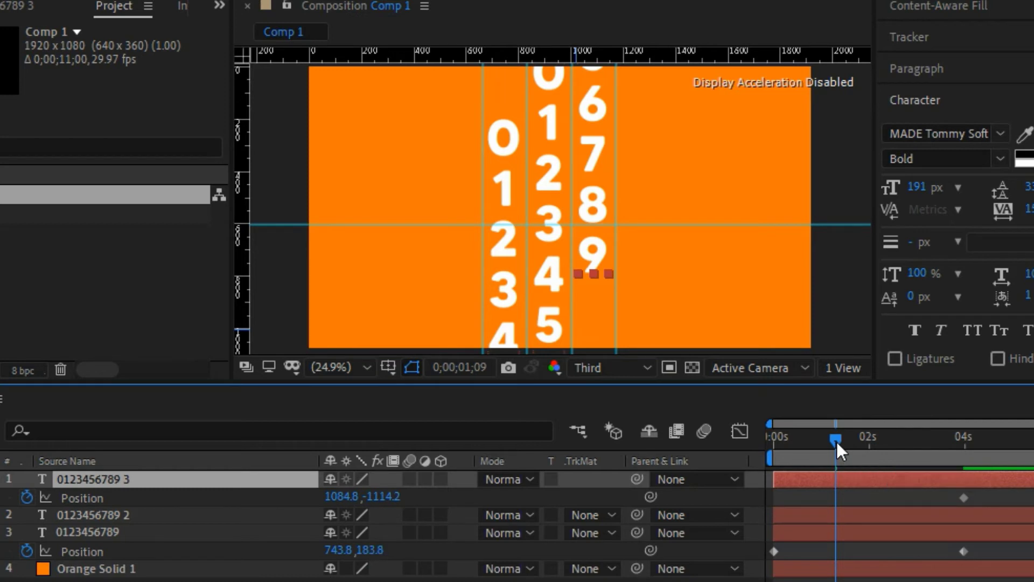
{"action": "left_click_drag", "start_coordinate": [836, 441], "coordinate": [772, 450]}
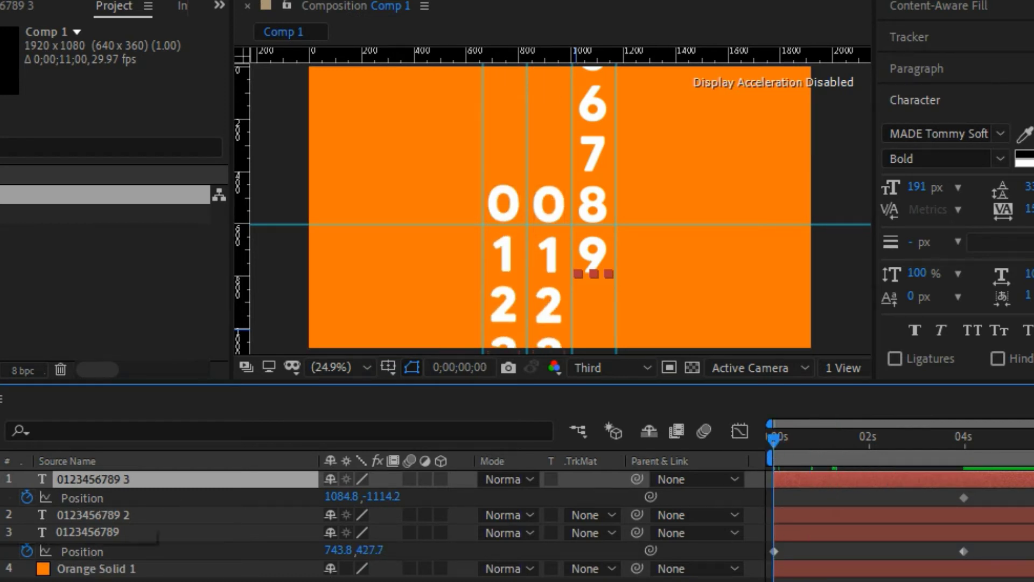
{"action": "left_click", "coordinate": [1, 497]}
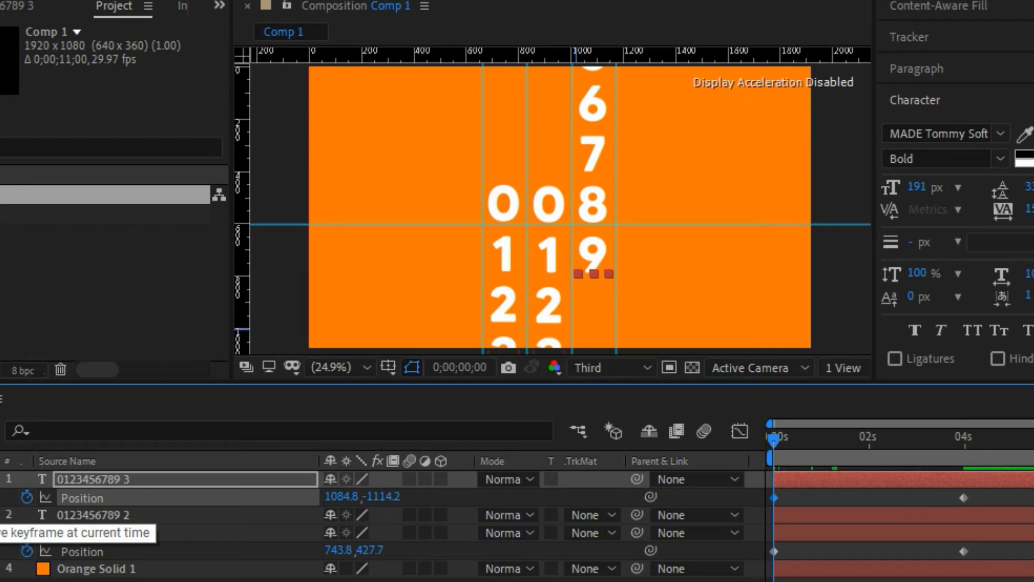
{"action": "left_click_drag", "start_coordinate": [396, 496], "coordinate": [603, 498]}
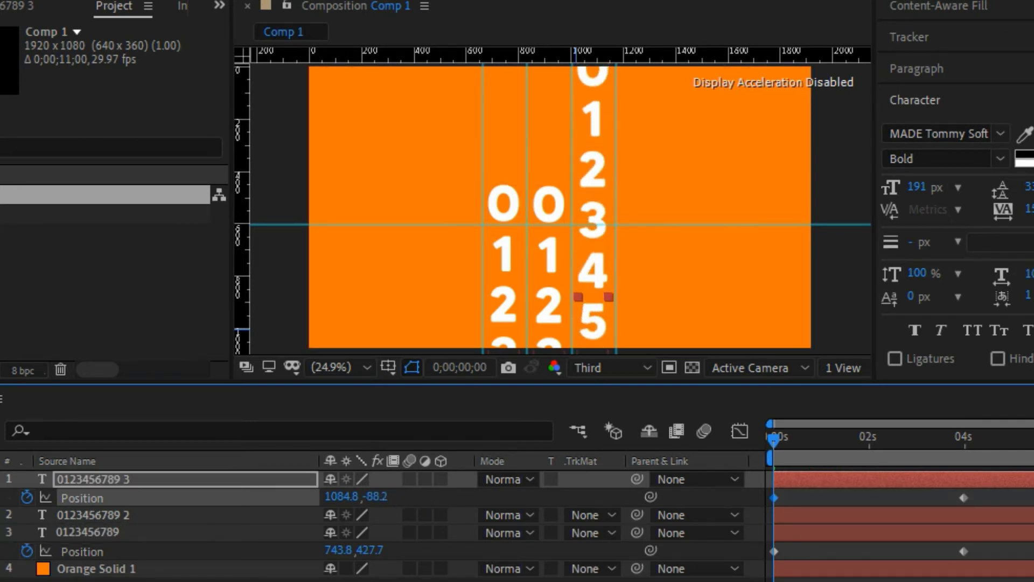
{"action": "left_click_drag", "start_coordinate": [380, 496], "coordinate": [876, 535]}
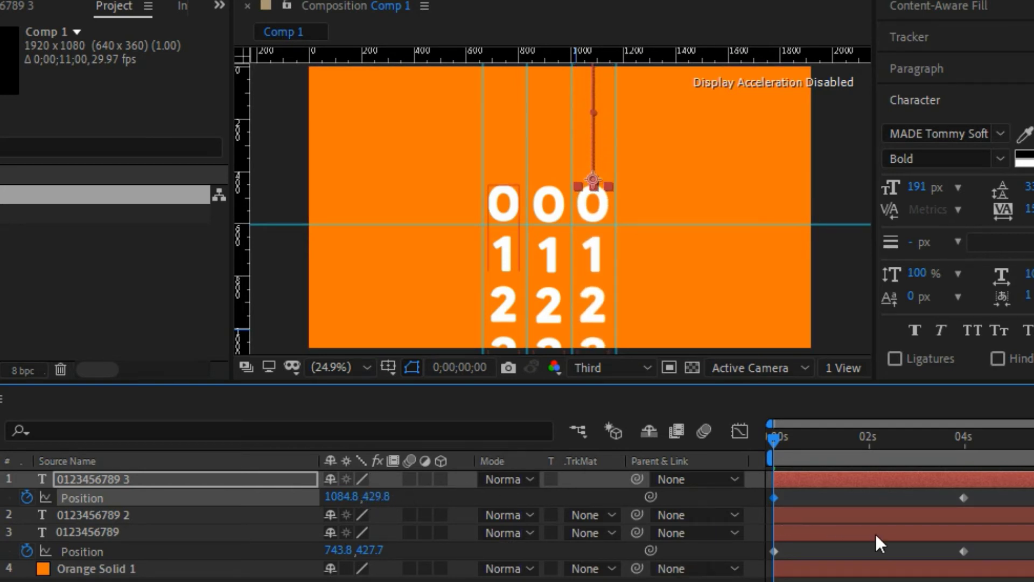
{"action": "key", "text": "Down"}
{"action": "key", "text": "Down"}
{"action": "key", "text": "Down"}
{"action": "key", "text": "Down"}
{"action": "left_click", "coordinate": [800, 555]}
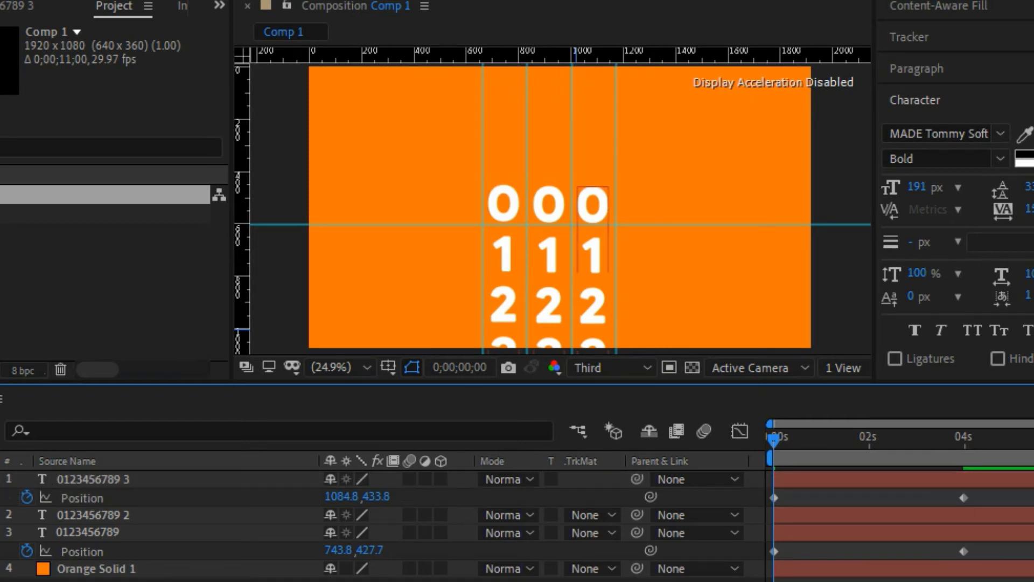
Collapse the digit layers' Position properties and play back the three-column rolling animation
{"action": "left_click", "coordinate": [3, 478]}
{"action": "left_click", "coordinate": [2, 514]}
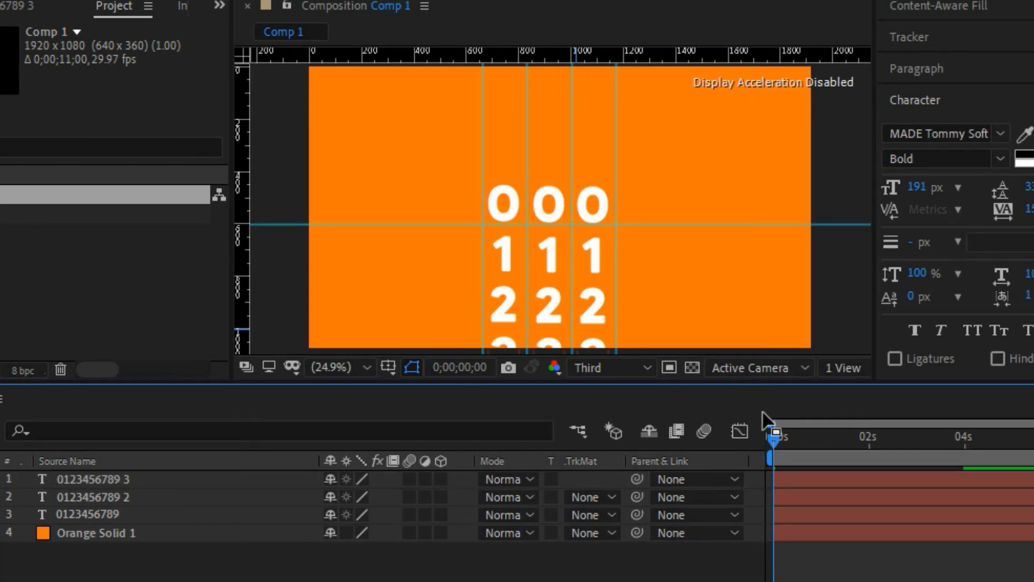
{"action": "key", "text": "space"}
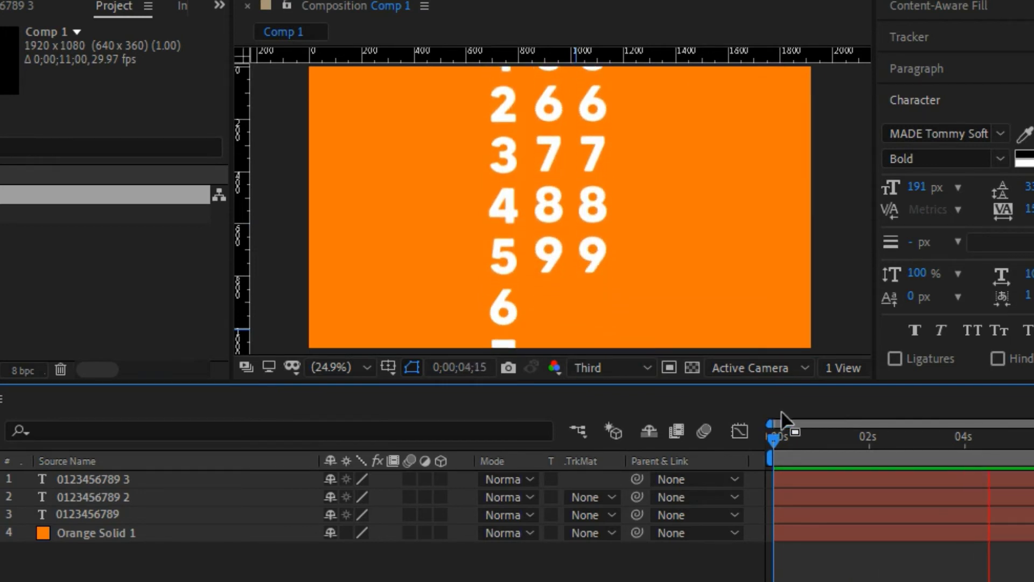
{"action": "key", "text": "space"}
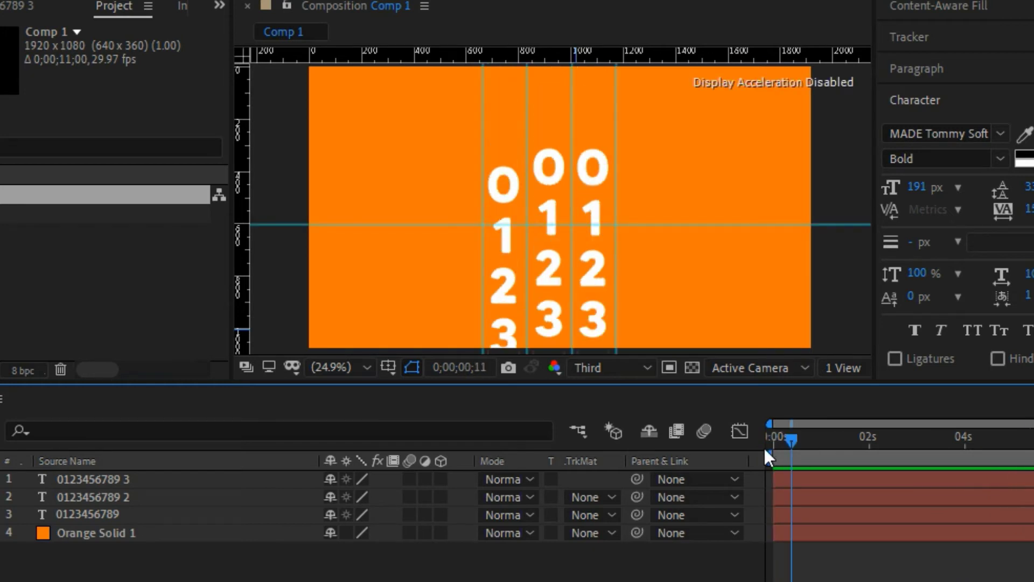
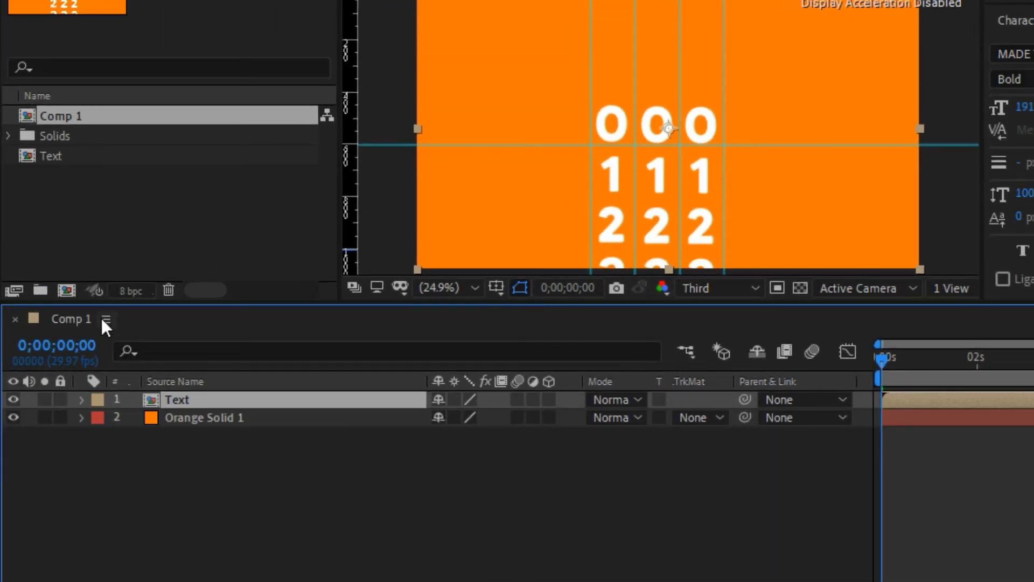
Create a white (FFFFFF) solid of 1920 x 1080 px above the Text precomp
{"action": "right_click", "coordinate": [270, 474]}
{"action": "mouse_move", "coordinate": [431, 253]}
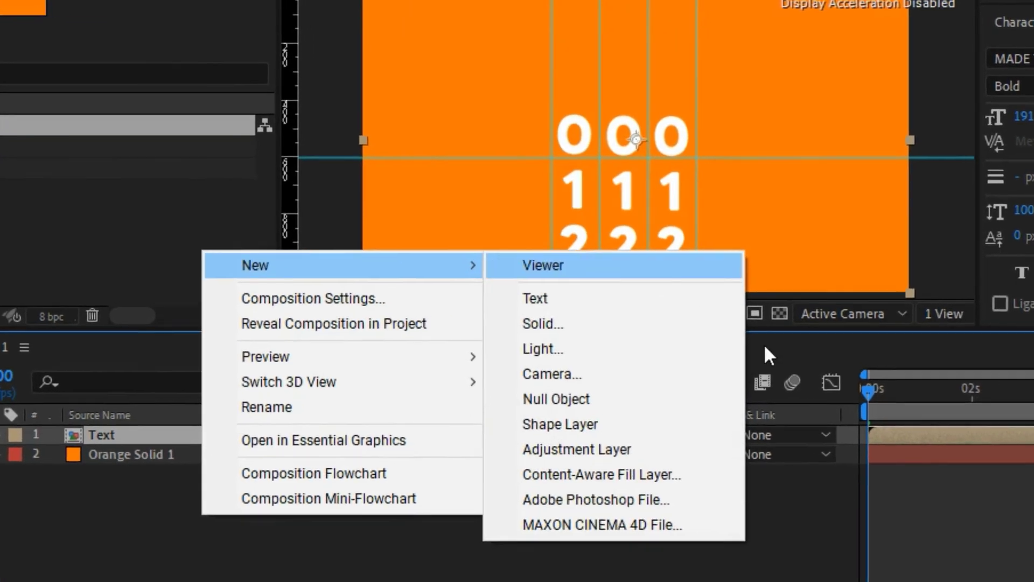
{"action": "left_click", "coordinate": [592, 325]}
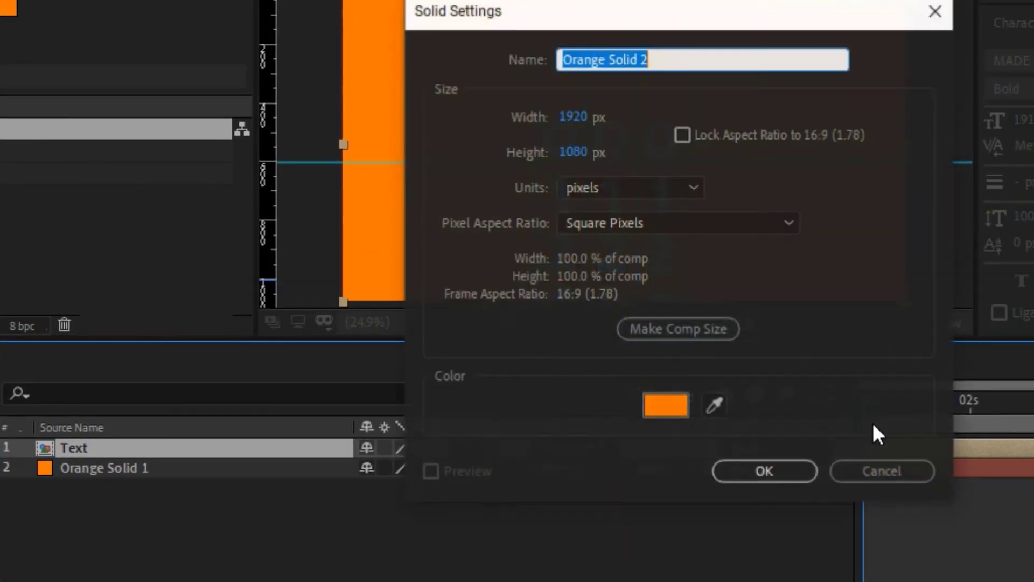
{"action": "left_click", "coordinate": [666, 404]}
{"action": "type", "text": "FFFFFF"}
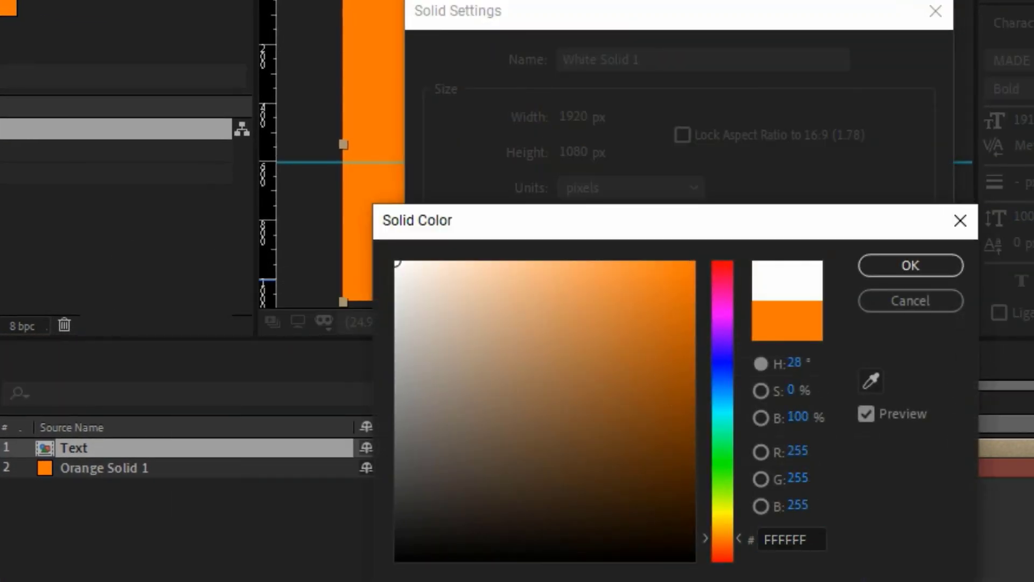
{"action": "left_click", "coordinate": [890, 264]}
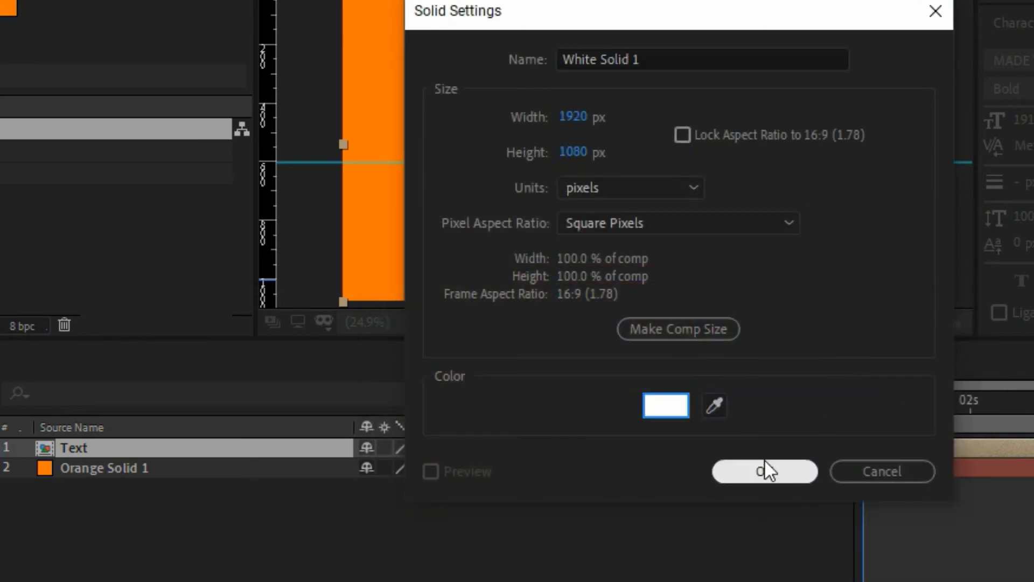
{"action": "left_click", "coordinate": [764, 466]}
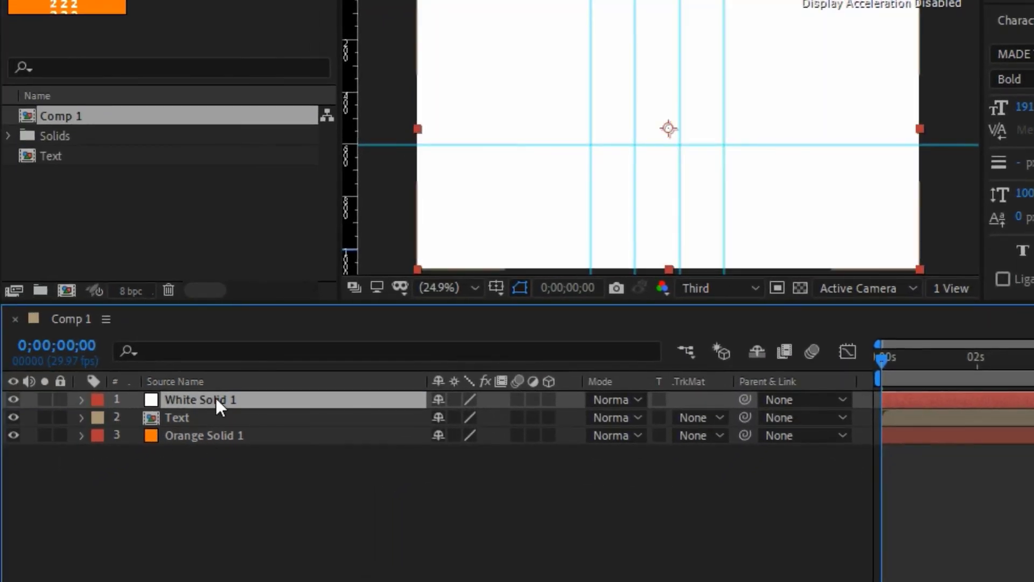
Precompose the white solid with attributes left in Comp 1, and draw a rectangular mask across the three guide columns just above the horizontal guide
{"action": "right_click", "coordinate": [227, 397]}
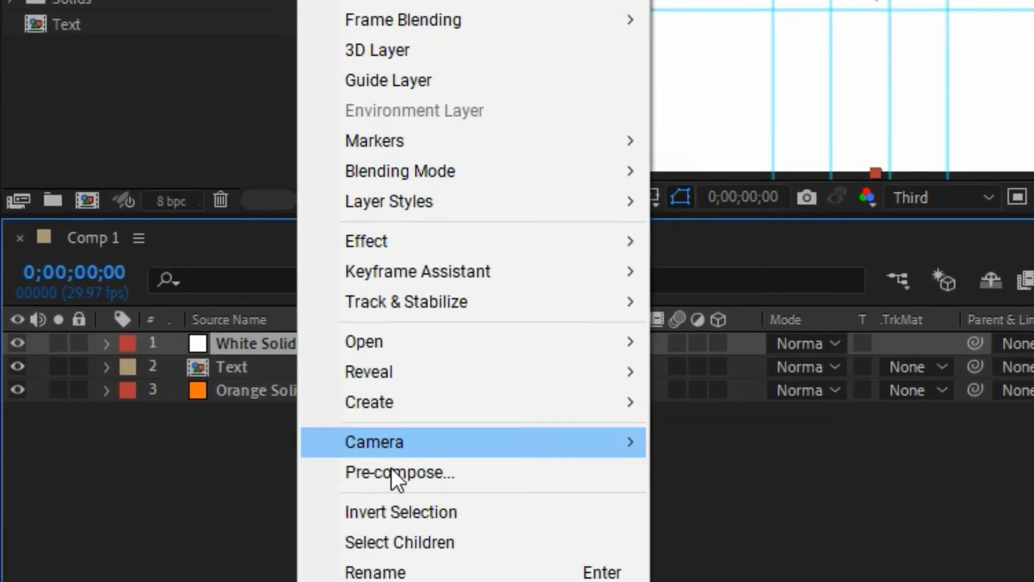
{"action": "left_click", "coordinate": [321, 499]}
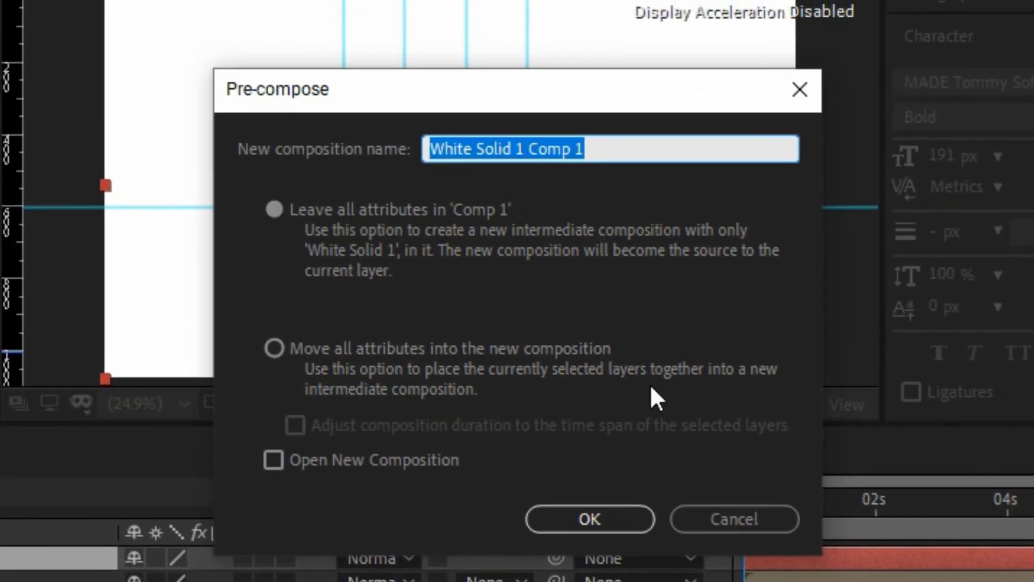
{"action": "left_click", "coordinate": [728, 471]}
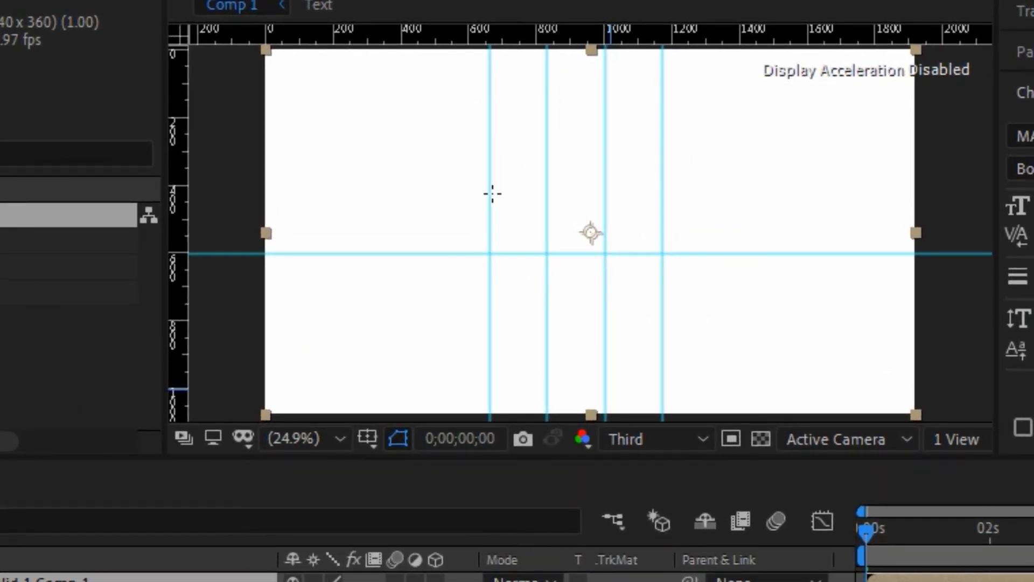
{"action": "left_click_drag", "start_coordinate": [490, 188], "coordinate": [668, 260]}
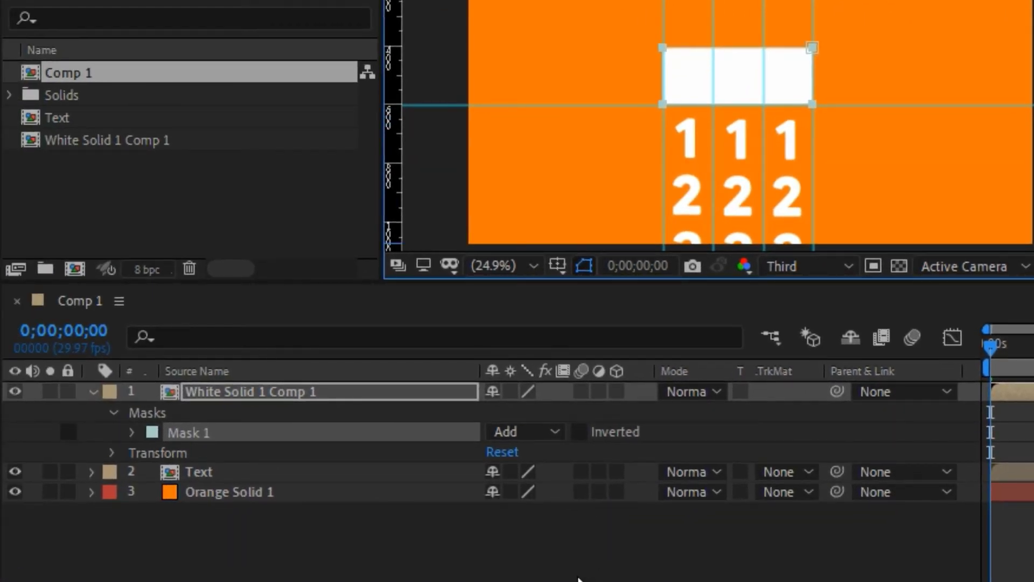
{"action": "left_click", "coordinate": [582, 576]}
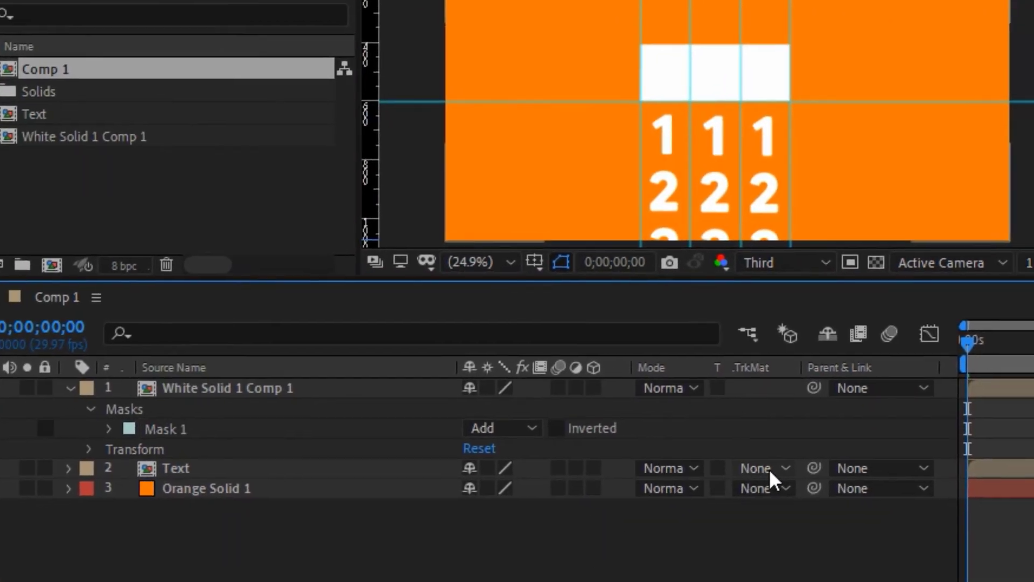
Set the Text layer's track matte to Alpha Matte "White Solid 1 Comp 1" and play back the matted counter
{"action": "left_click", "coordinate": [786, 472]}
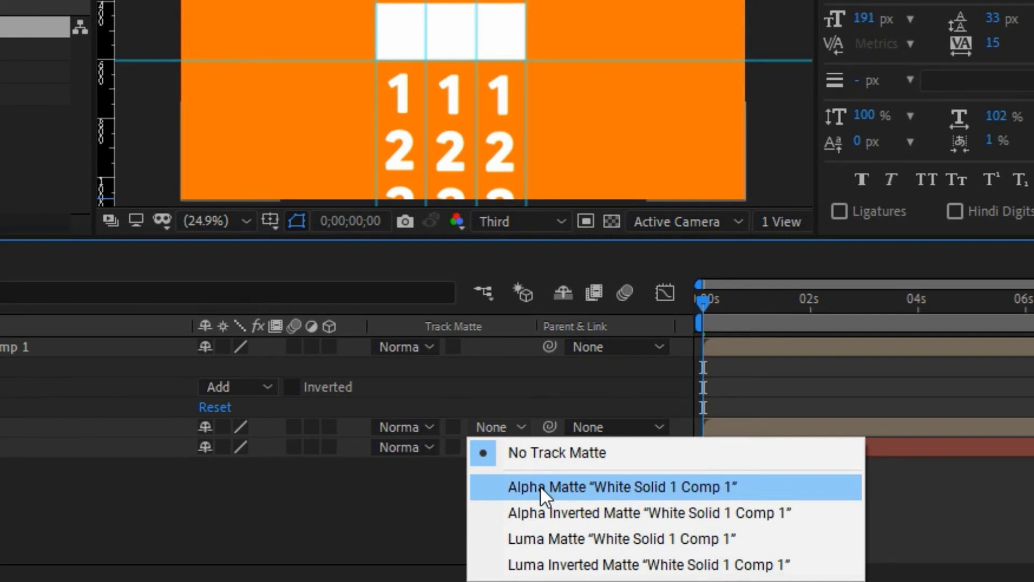
{"action": "left_click", "coordinate": [540, 486]}
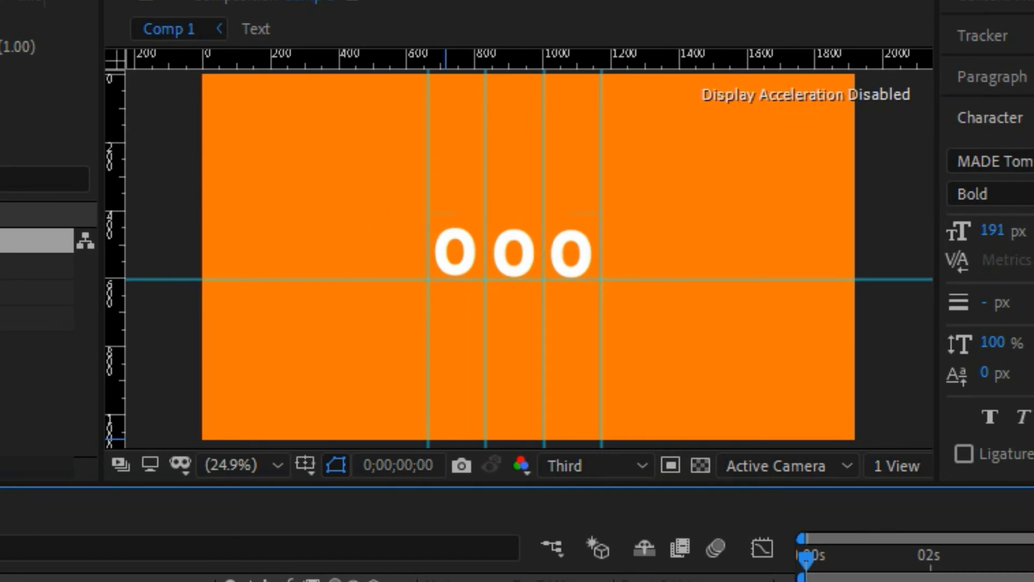
{"action": "key", "text": "space"}
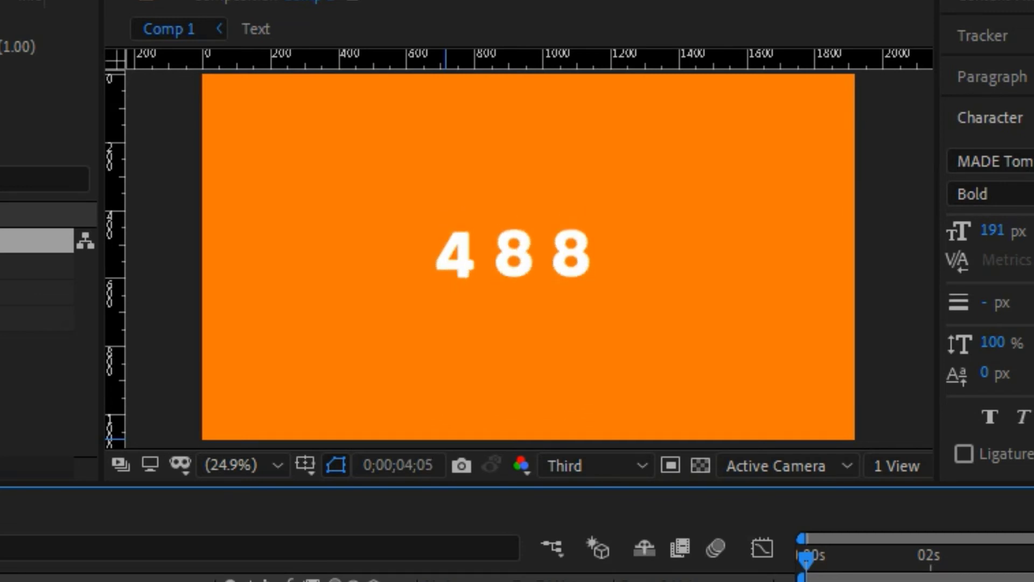
{"action": "key", "text": "space"}
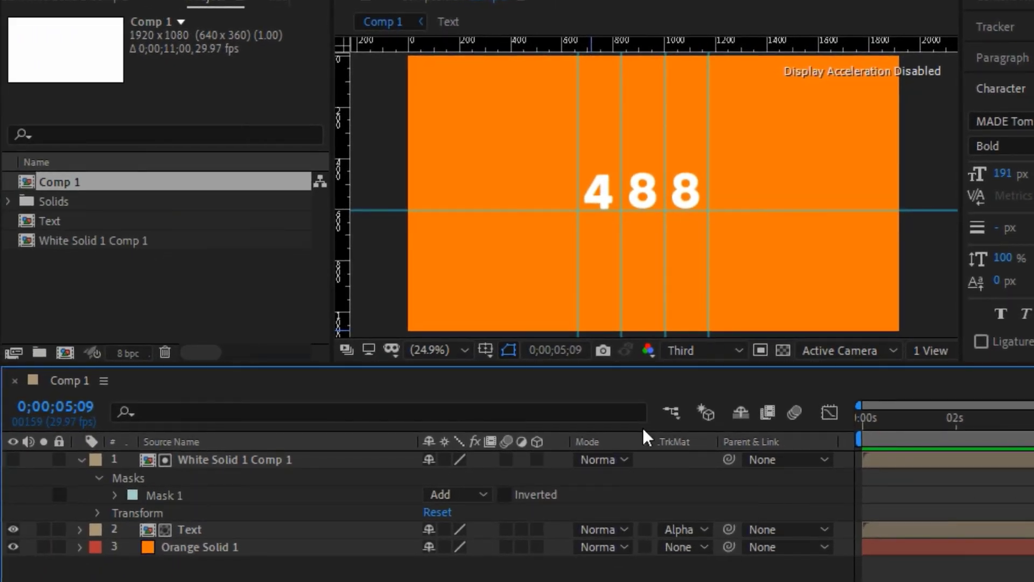
Add a "$" text layer in Comp 1 in front of the three digits
{"action": "key", "text": "t"}
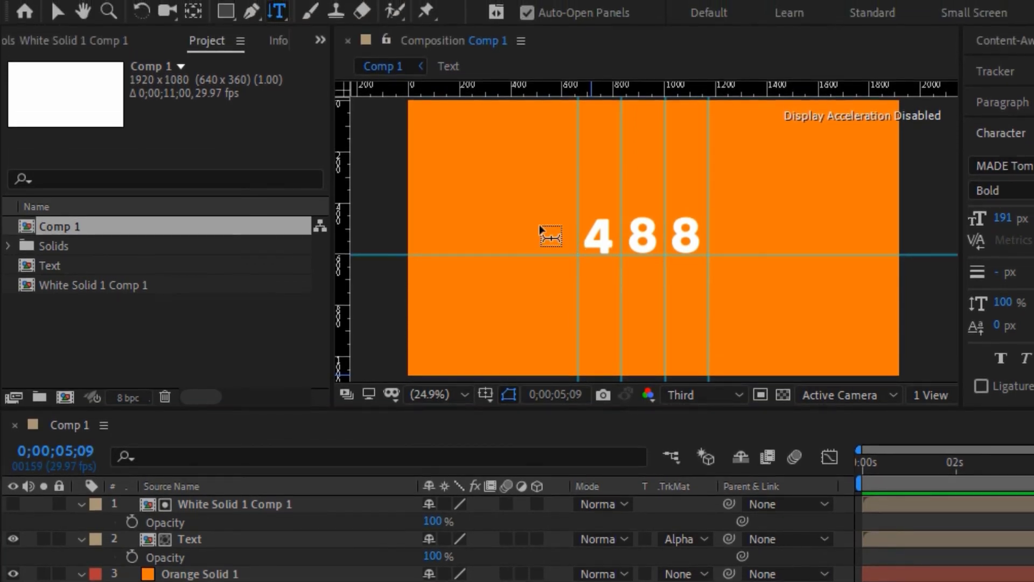
{"action": "left_click", "coordinate": [542, 229]}
{"action": "type", "text": "$"}
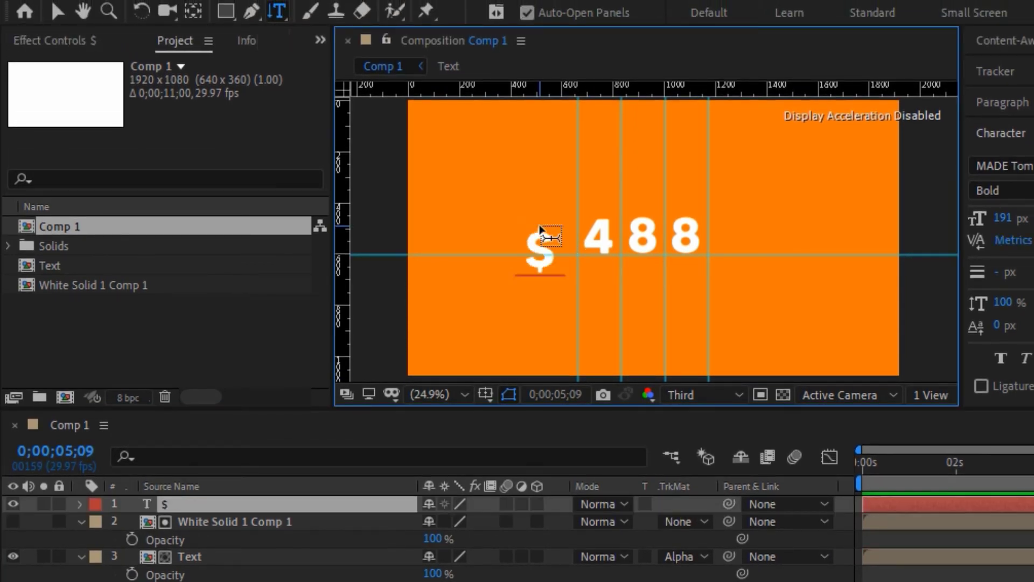
{"action": "key", "text": "Return"}
{"action": "type", "text": "v"}
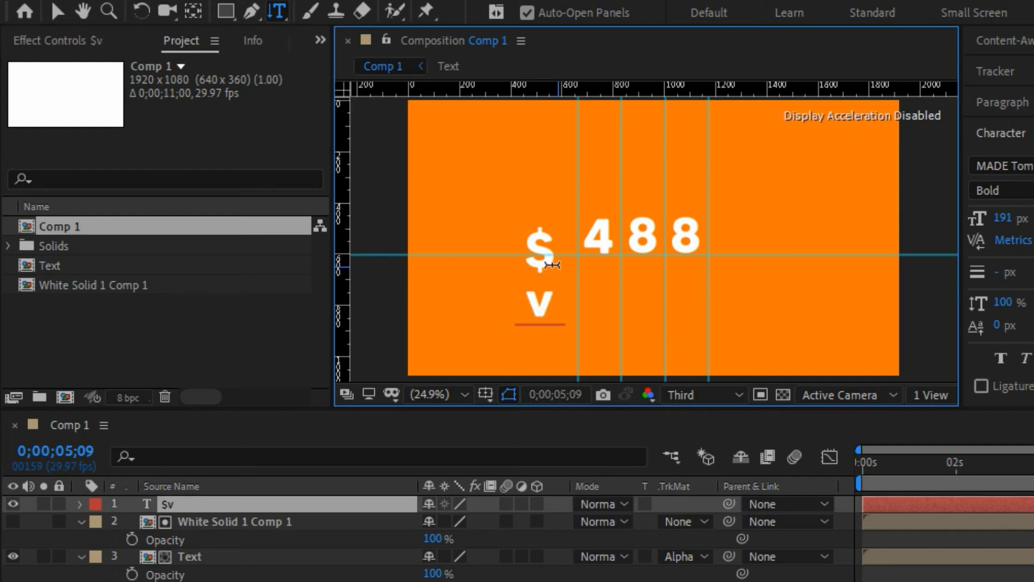
{"action": "key", "text": "BackSpace"}
{"action": "key", "text": "BackSpace"}
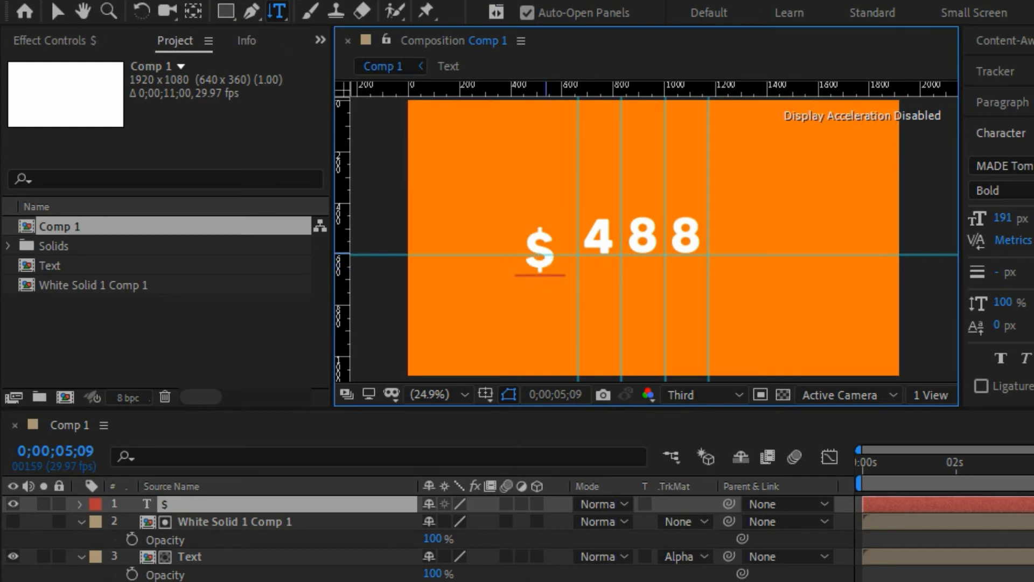
{"action": "left_click", "coordinate": [378, 431]}
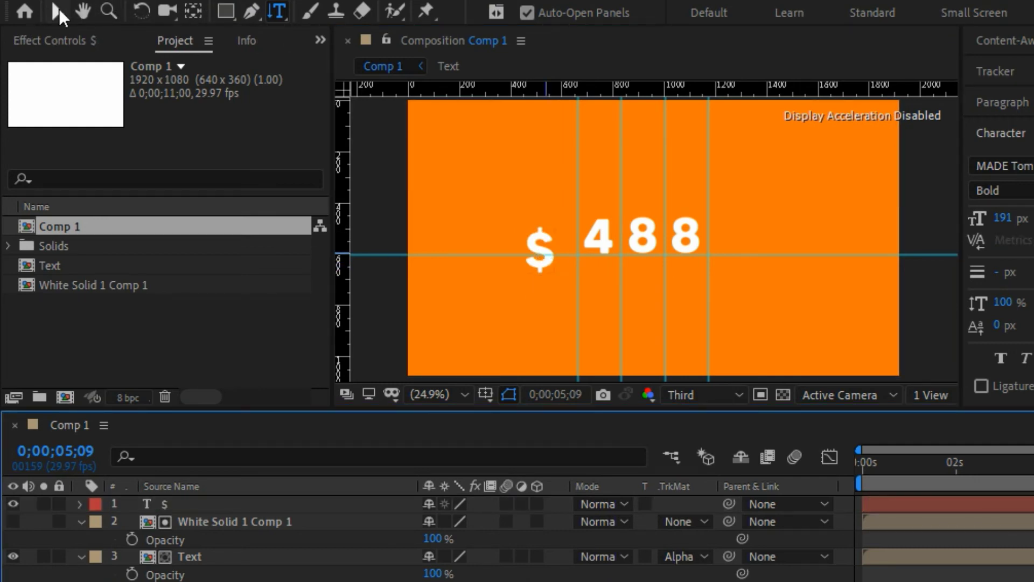
Move the "$" text beside the first digit, level with the number row, and deselect it
{"action": "left_click", "coordinate": [57, 11]}
{"action": "left_click_drag", "start_coordinate": [546, 244], "coordinate": [570, 227]}
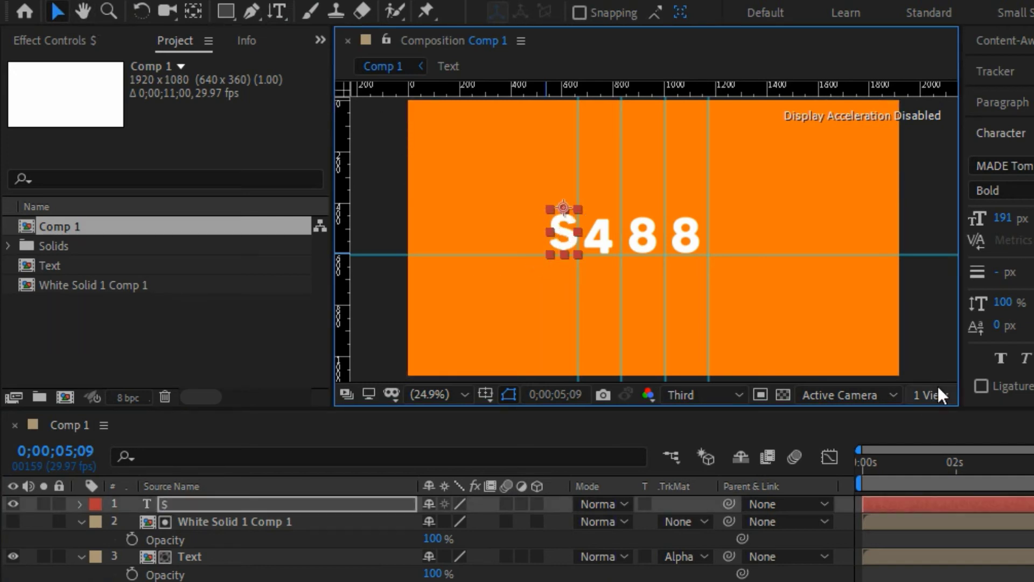
{"action": "left_click", "coordinate": [948, 418]}
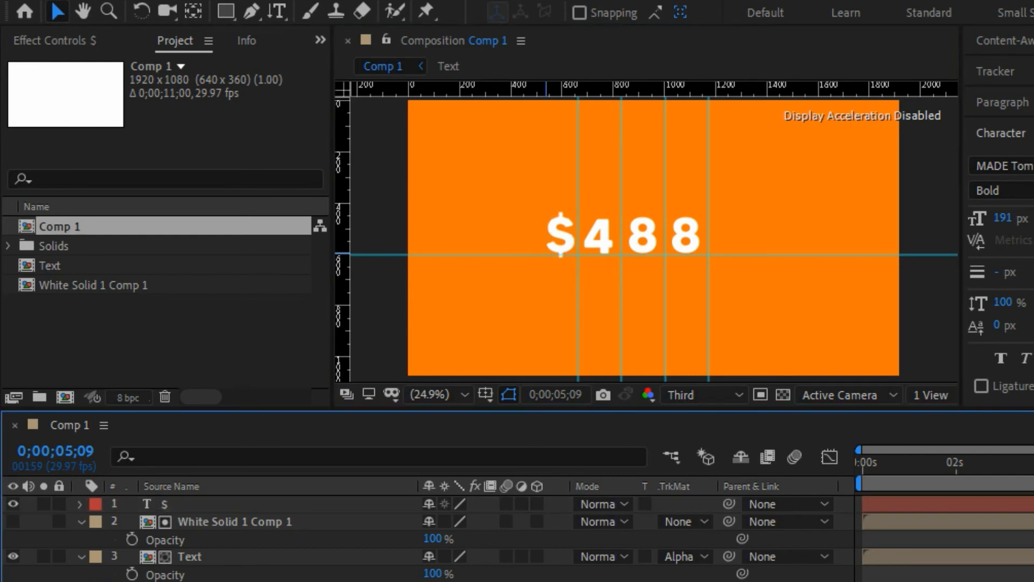
Play back the dollar counter from 0;00;00;00 and return the playhead to the start
{"action": "left_click_drag", "start_coordinate": [891, 471], "coordinate": [837, 471]}
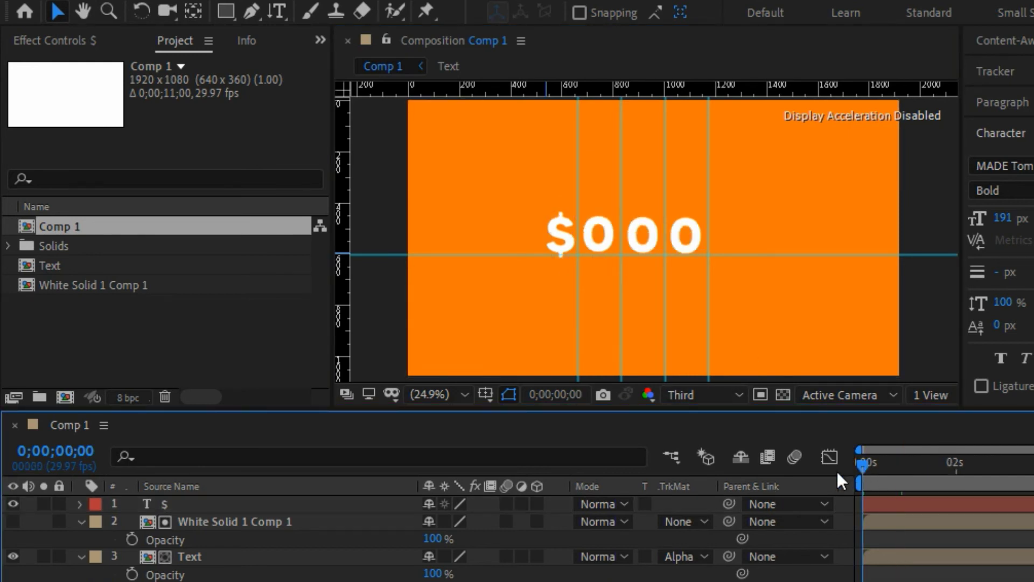
{"action": "key", "text": "space"}
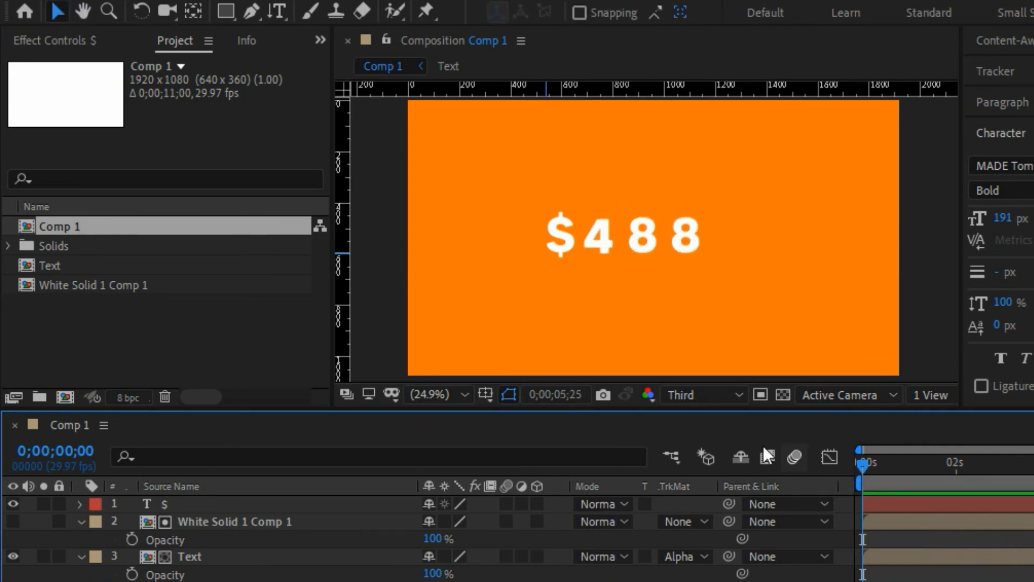
{"action": "key", "text": "space"}
{"action": "left_click_drag", "start_coordinate": [887, 472], "coordinate": [845, 477]}
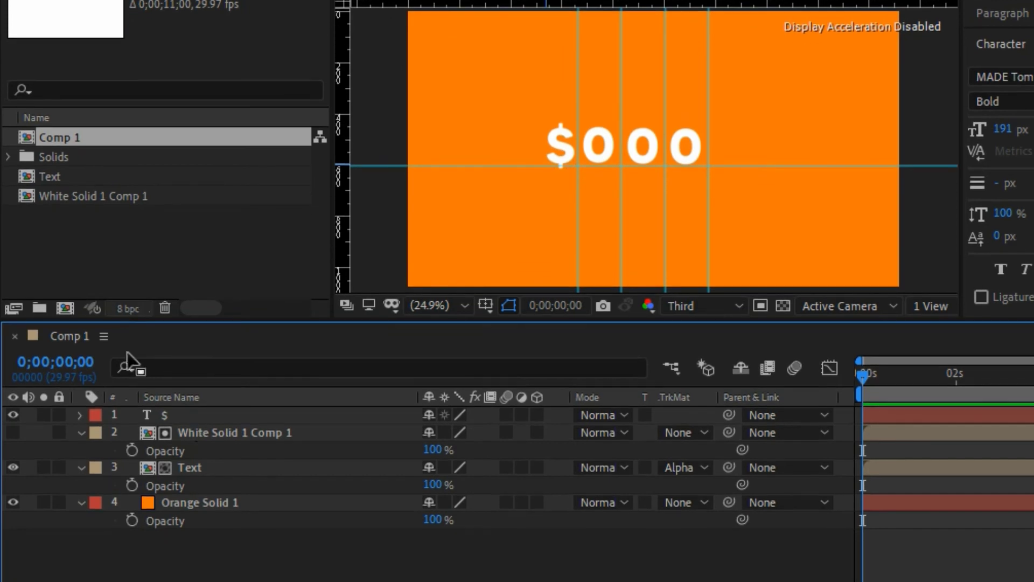
Open the Text precomp and enable motion blur on its digit column layers
{"action": "double_click", "coordinate": [215, 468]}
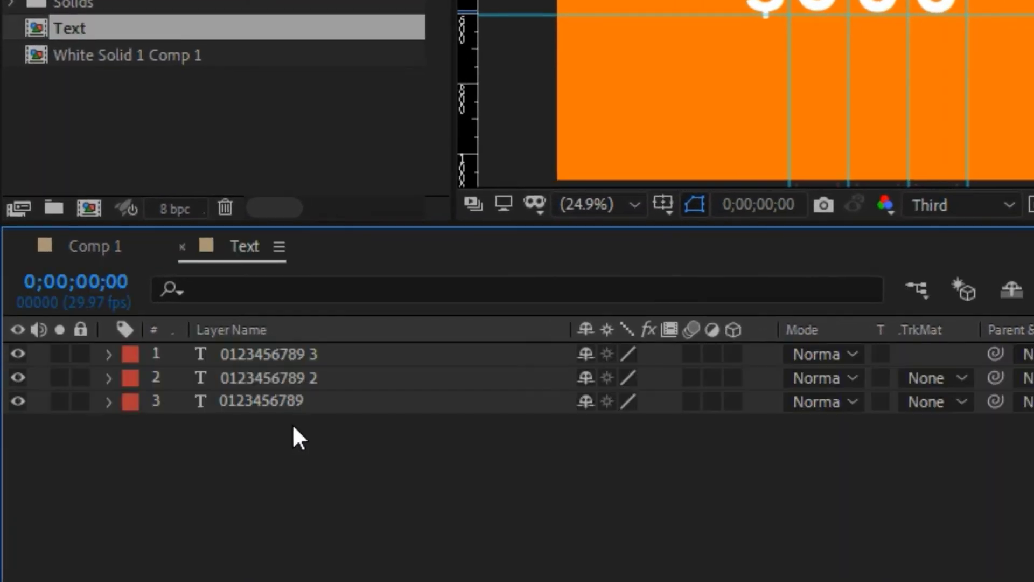
{"action": "left_click", "coordinate": [691, 354]}
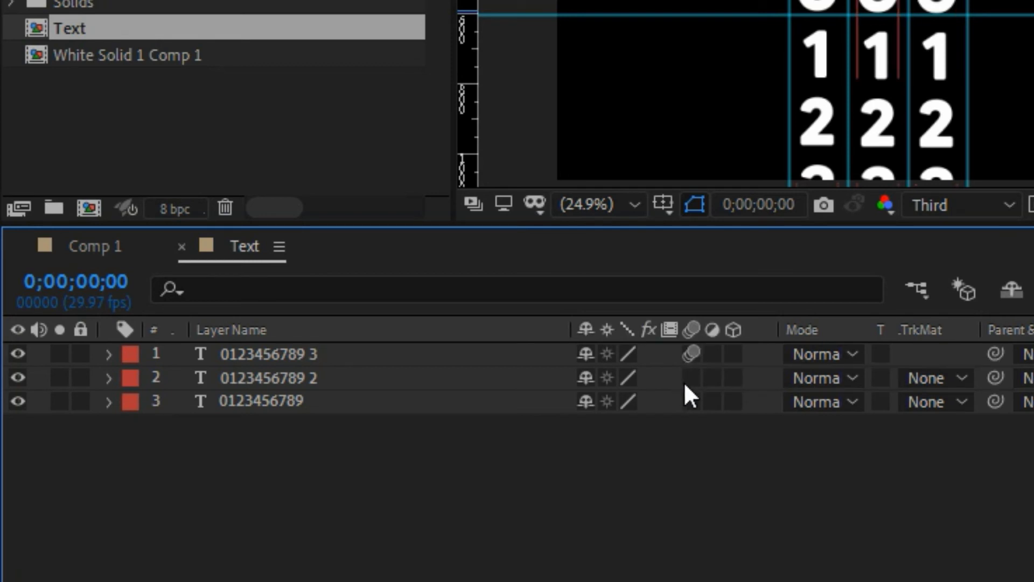
{"action": "left_click", "coordinate": [689, 402]}
Return to Comp 1 and play back the counter to check the motion blur
{"action": "left_click", "coordinate": [114, 258]}
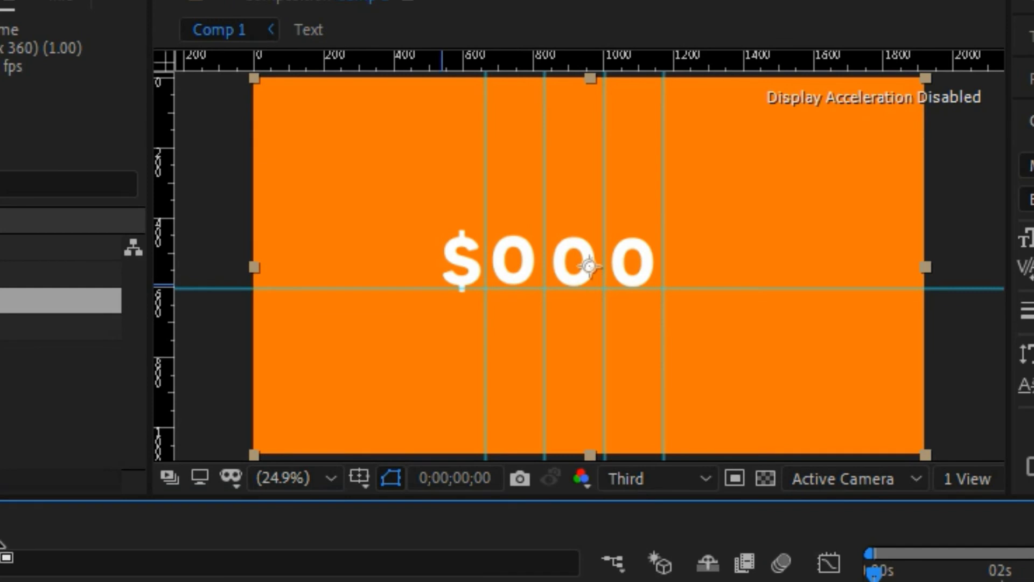
{"action": "key", "text": "space"}
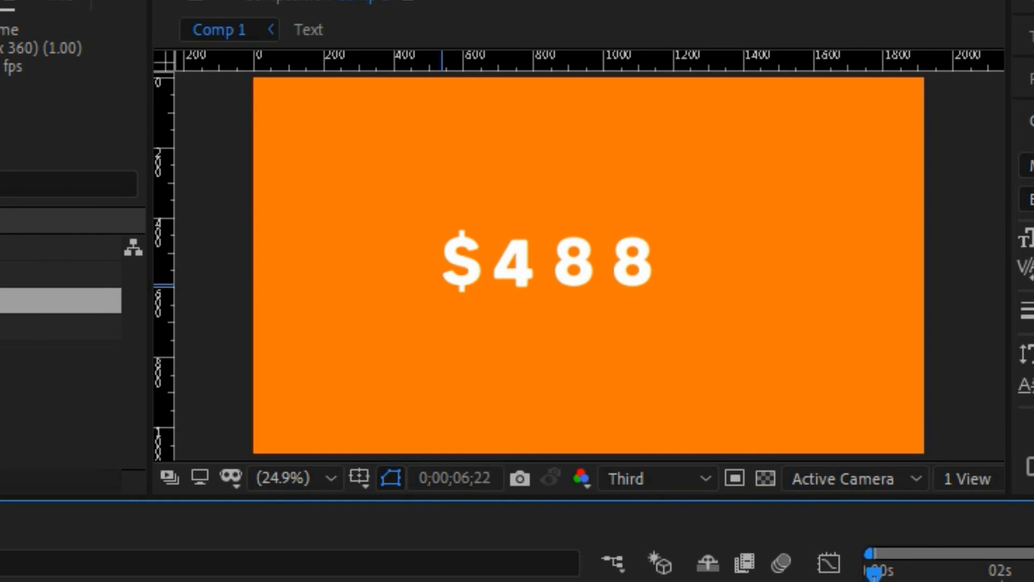
{"action": "key", "text": "space"}
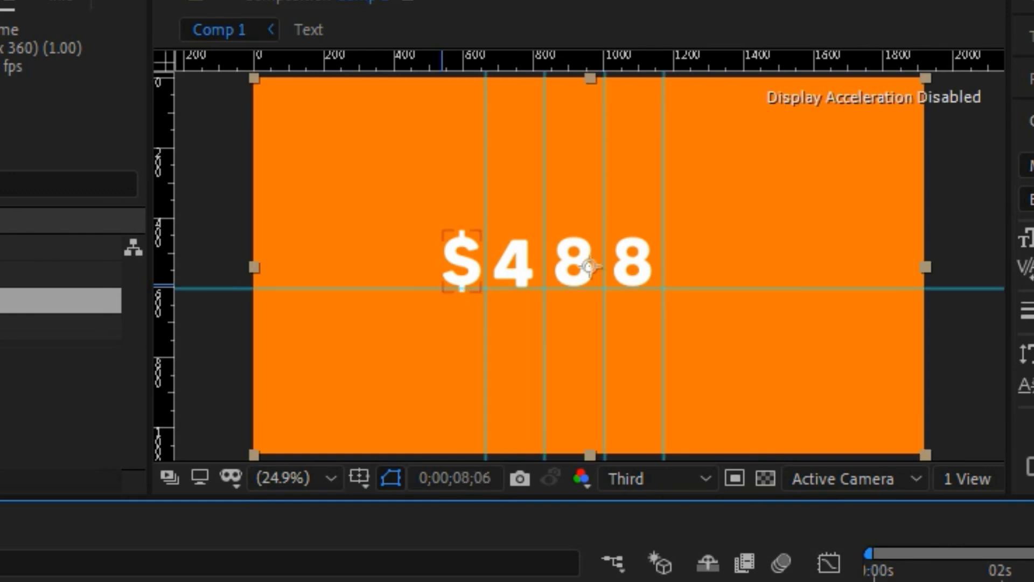